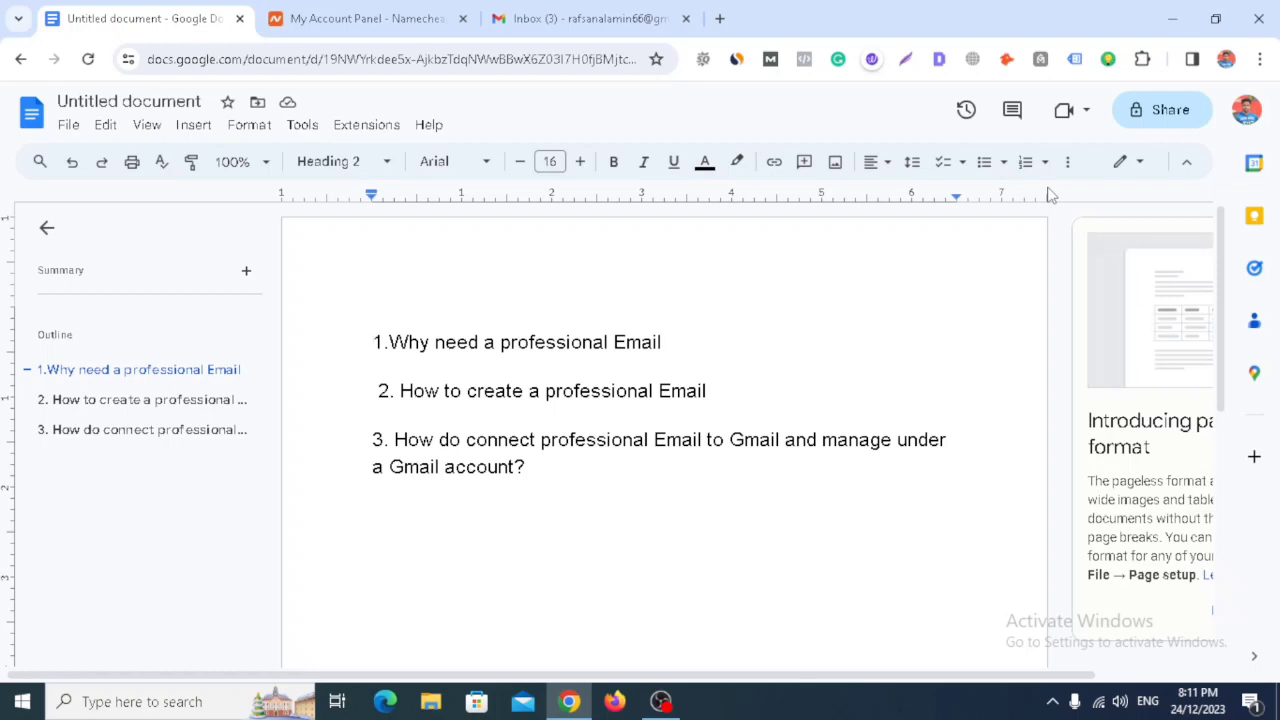
- Switch from the Google Docs outline to the Namecheap account dashboard
left_click(388, 22)
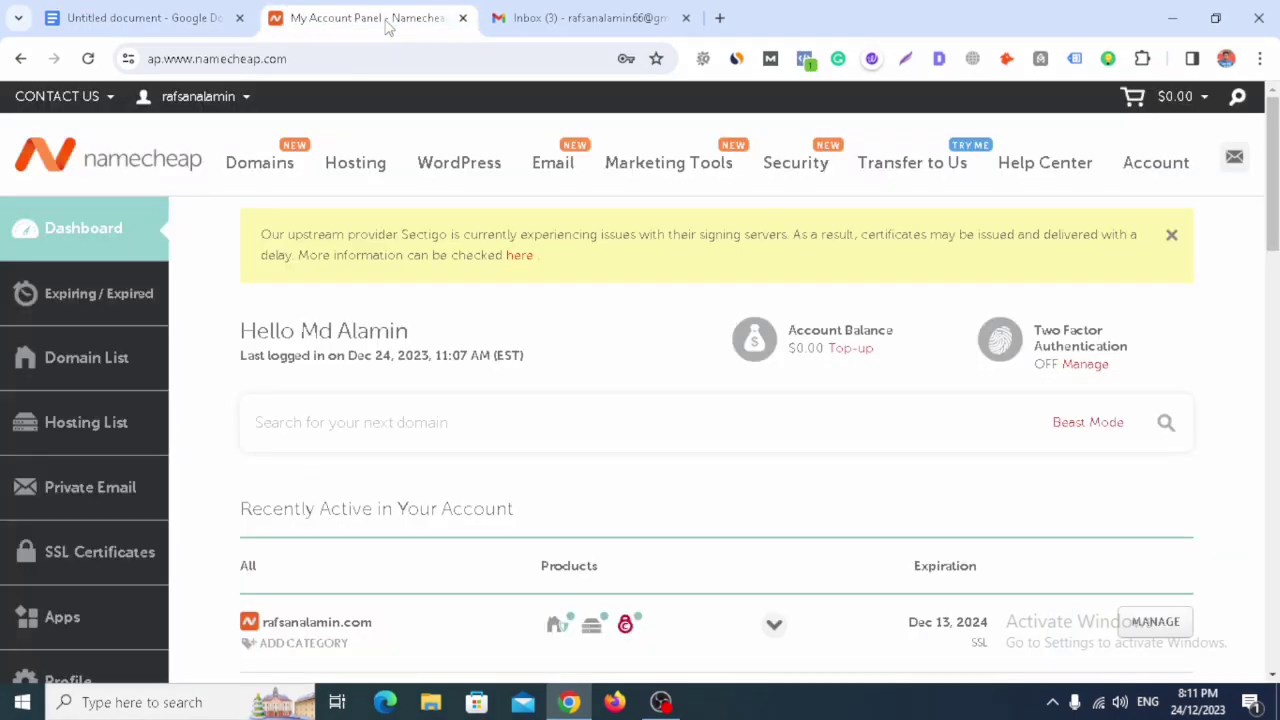
- Show the Hosting List with the active Stellar plan
scroll(1272, 328, "down", 2)
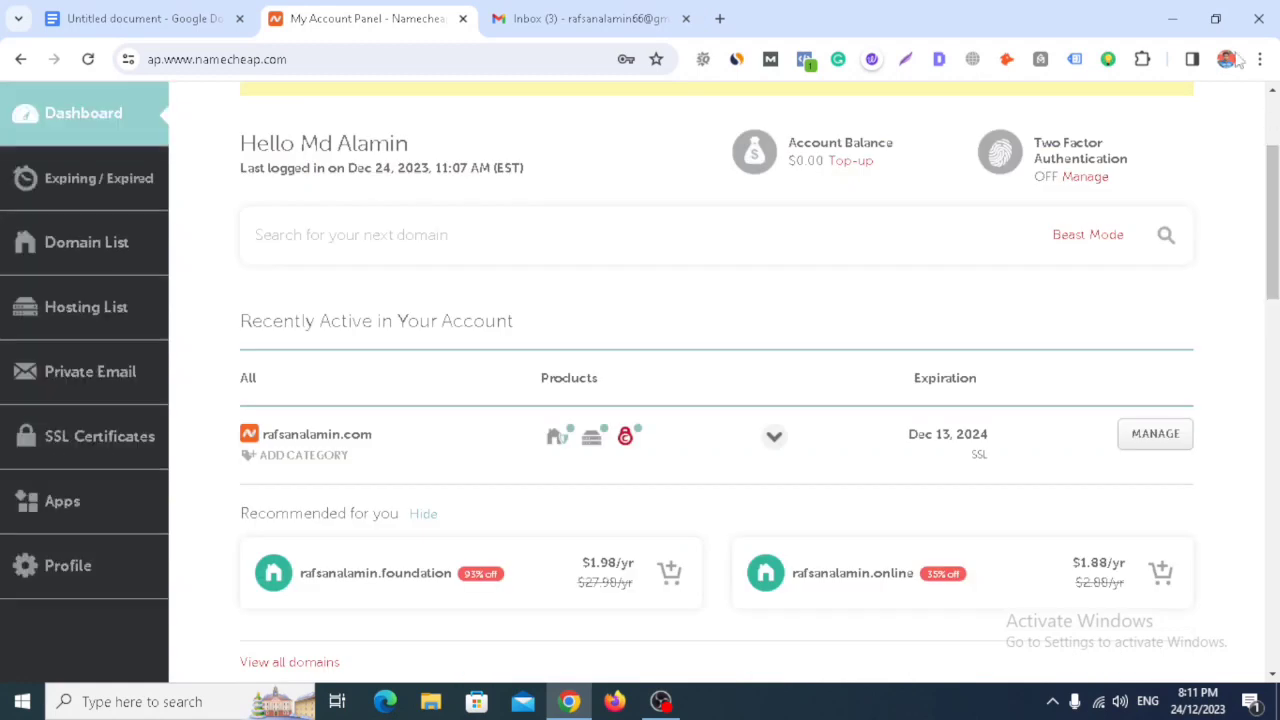
left_click(104, 318)
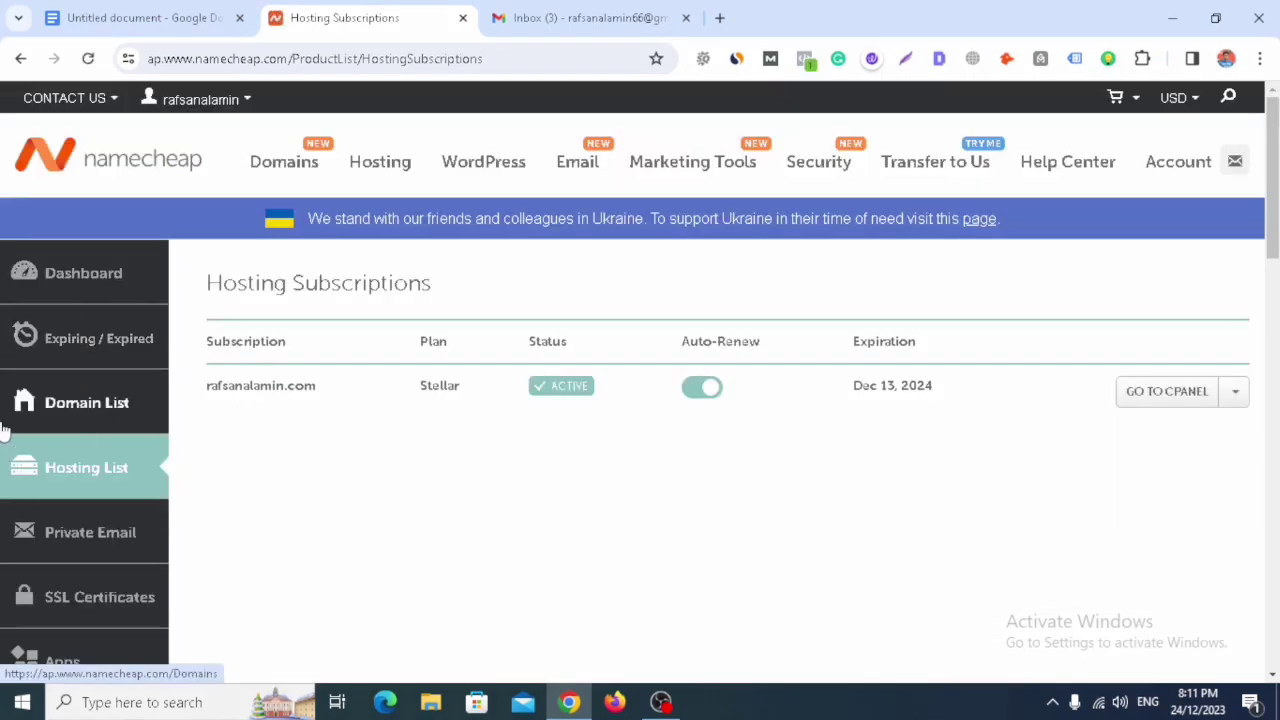
- Open cPanel for the Stellar plan and go to Email Accounts
left_click(1167, 404)
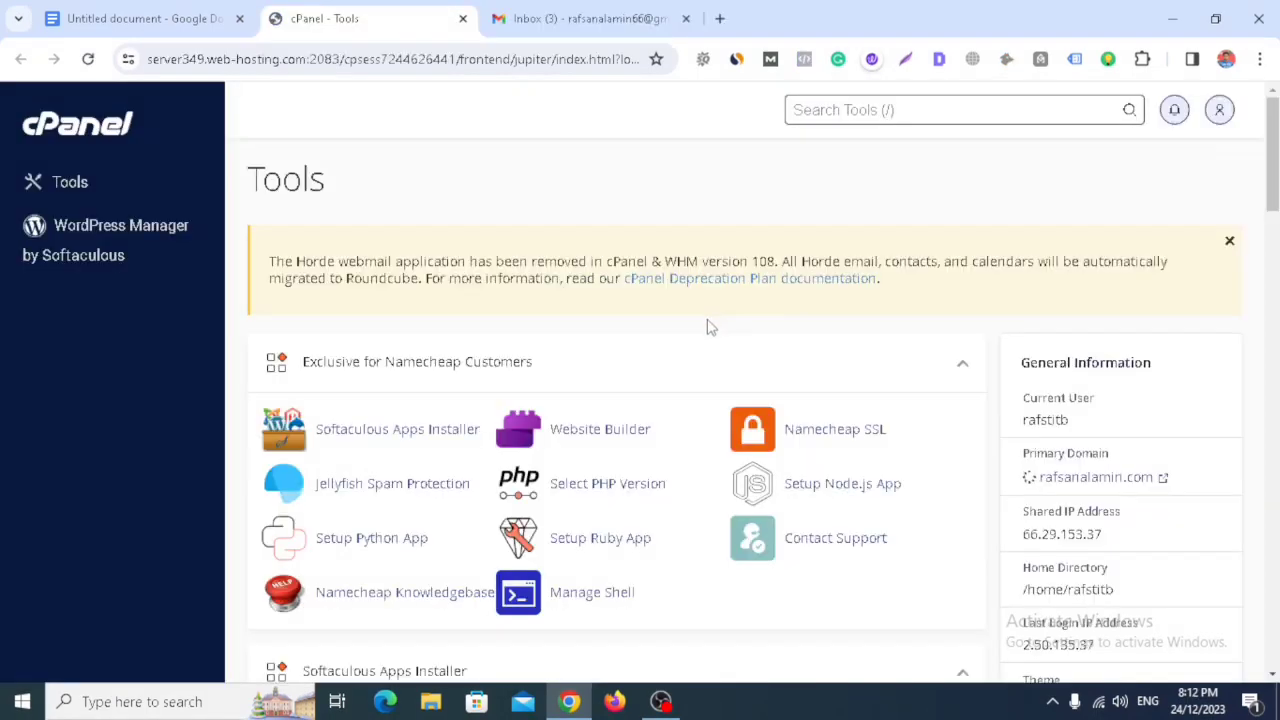
scroll(706, 324, "down", 3)
scroll(731, 330, "down", 3)
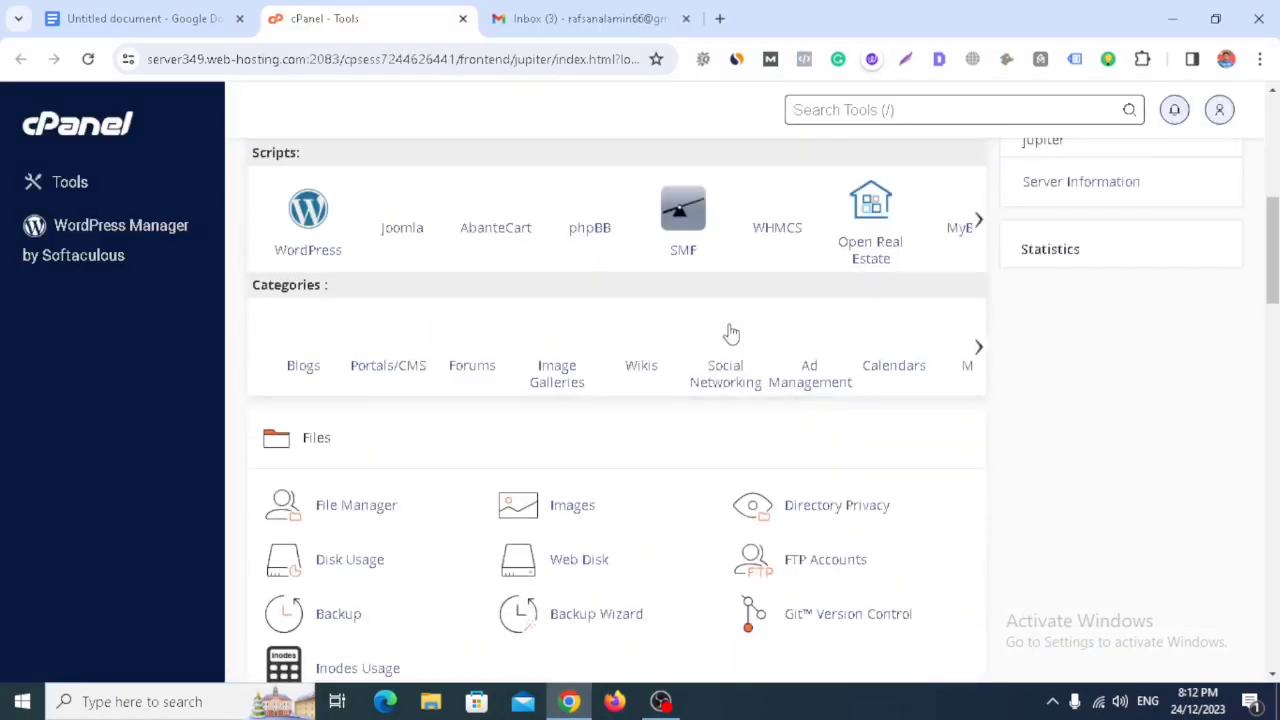
scroll(731, 333, "down", 3)
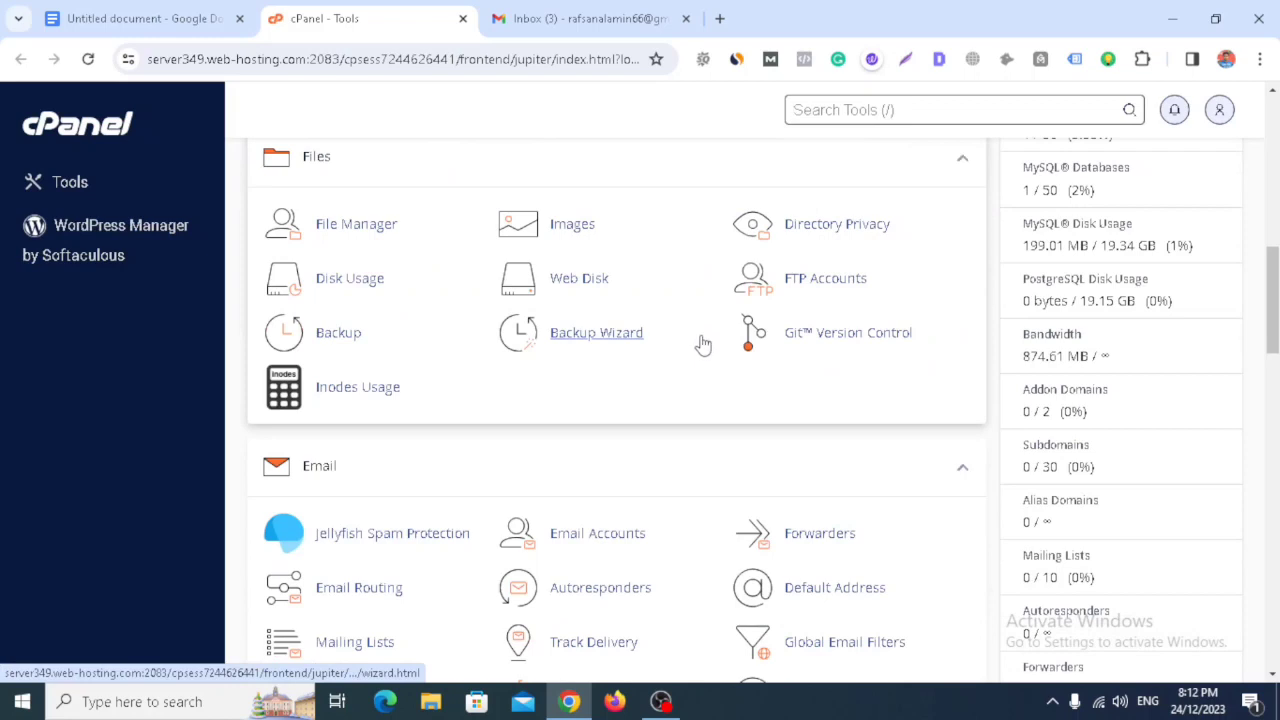
middle_click(662, 443)
left_click(662, 443)
left_click(597, 534)
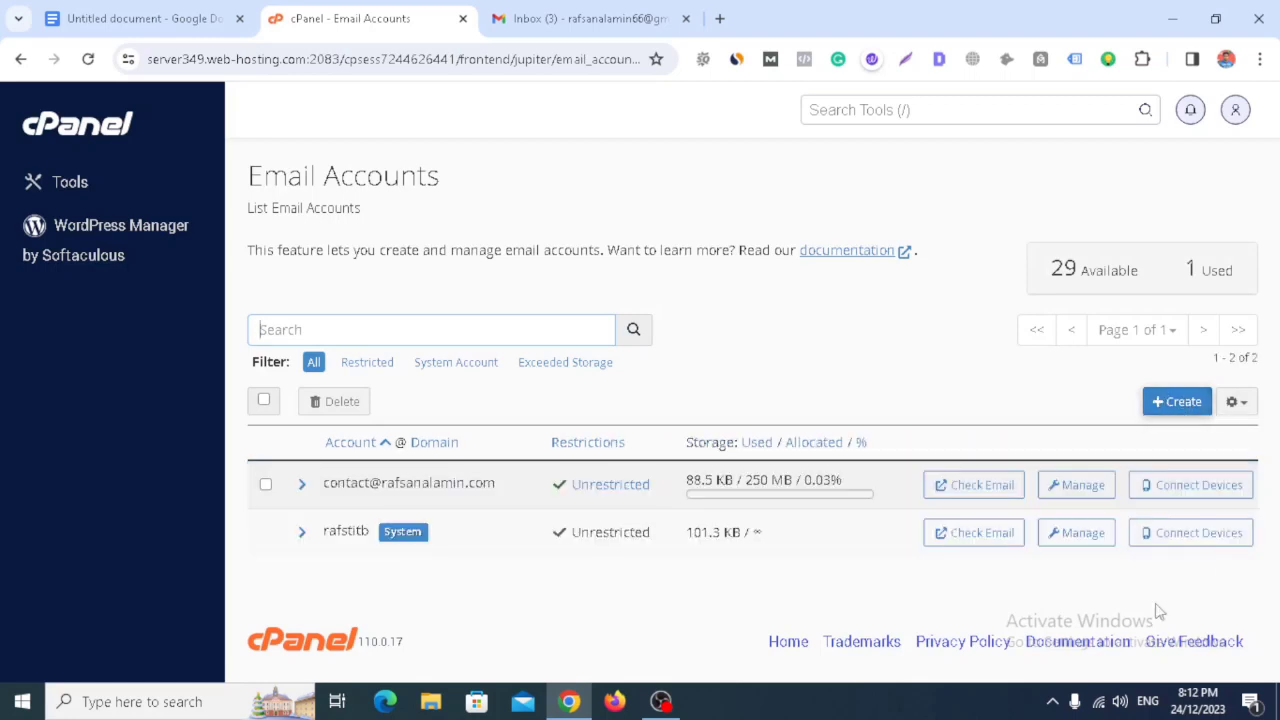
- Delete the existing contact email account, leaving 30 accounts available
left_click(265, 484)
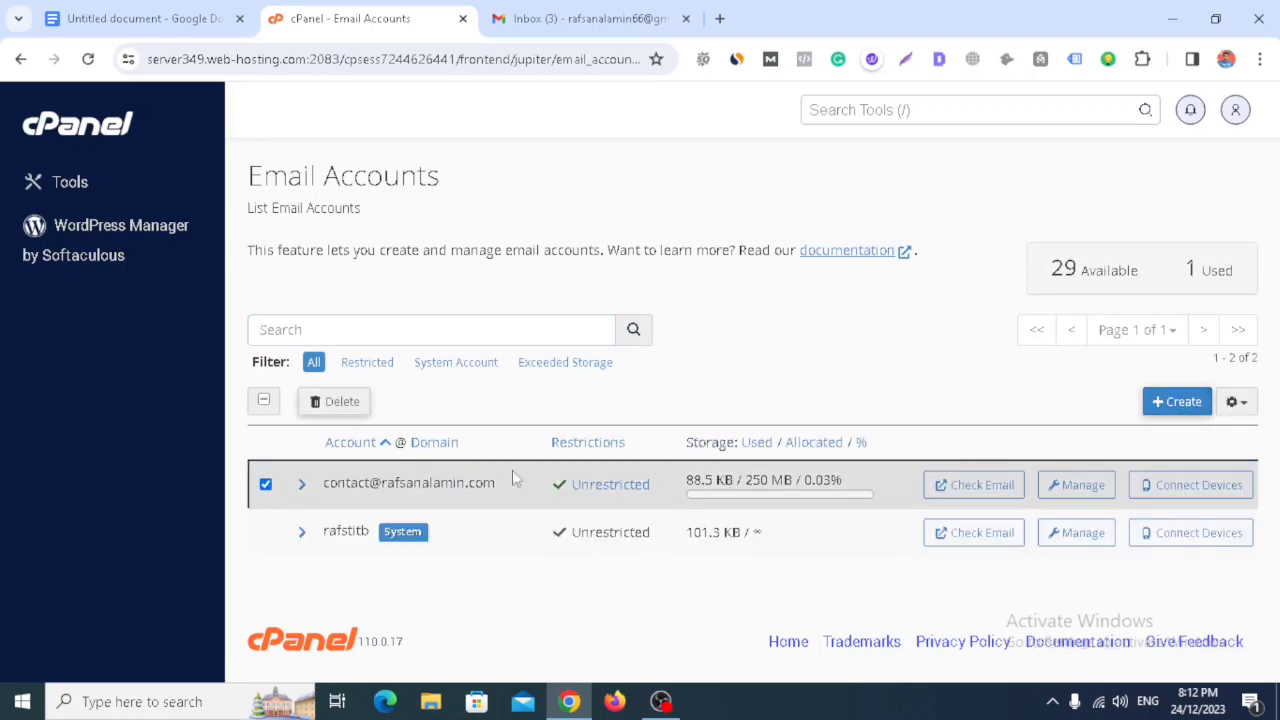
left_click(342, 402)
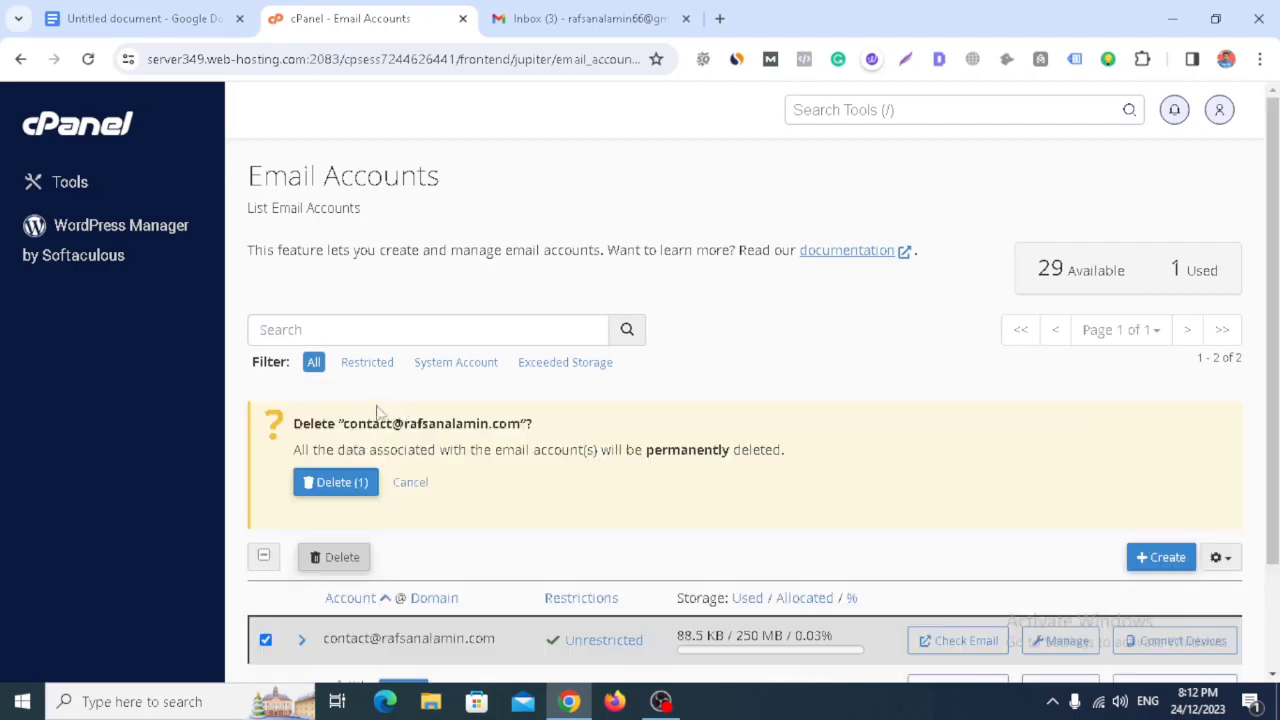
left_click(325, 484)
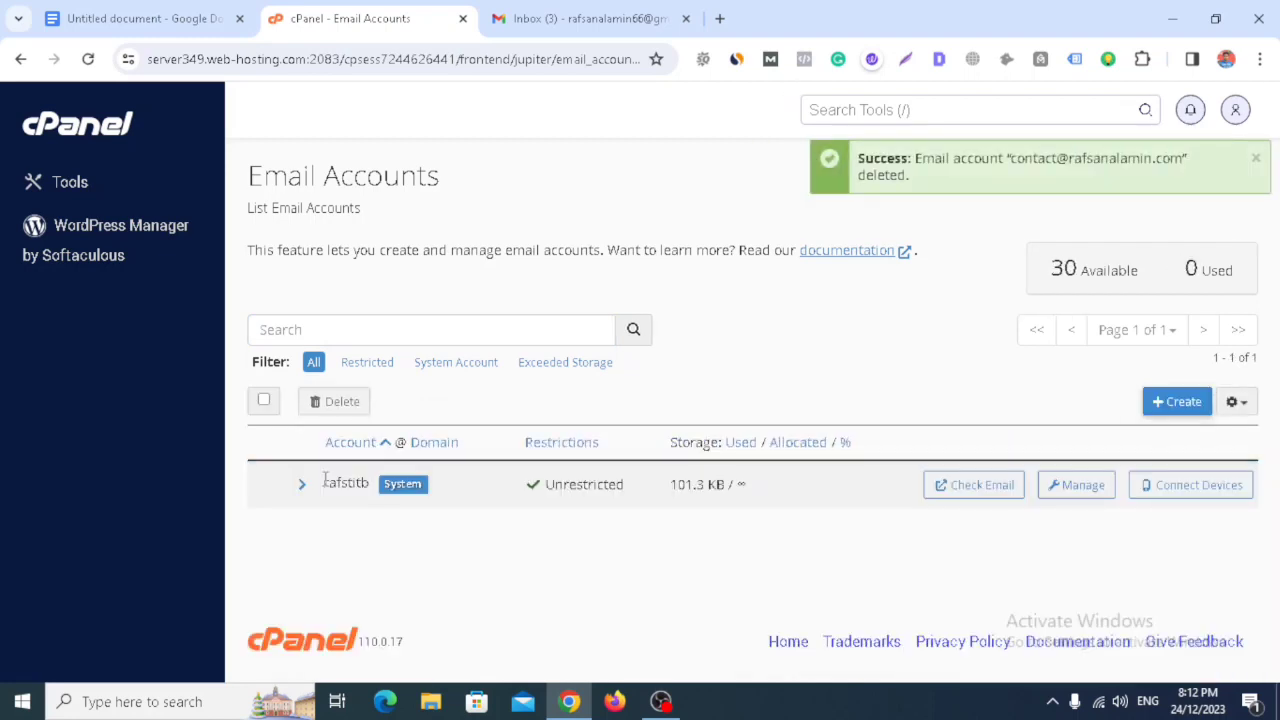
left_click(1190, 408)
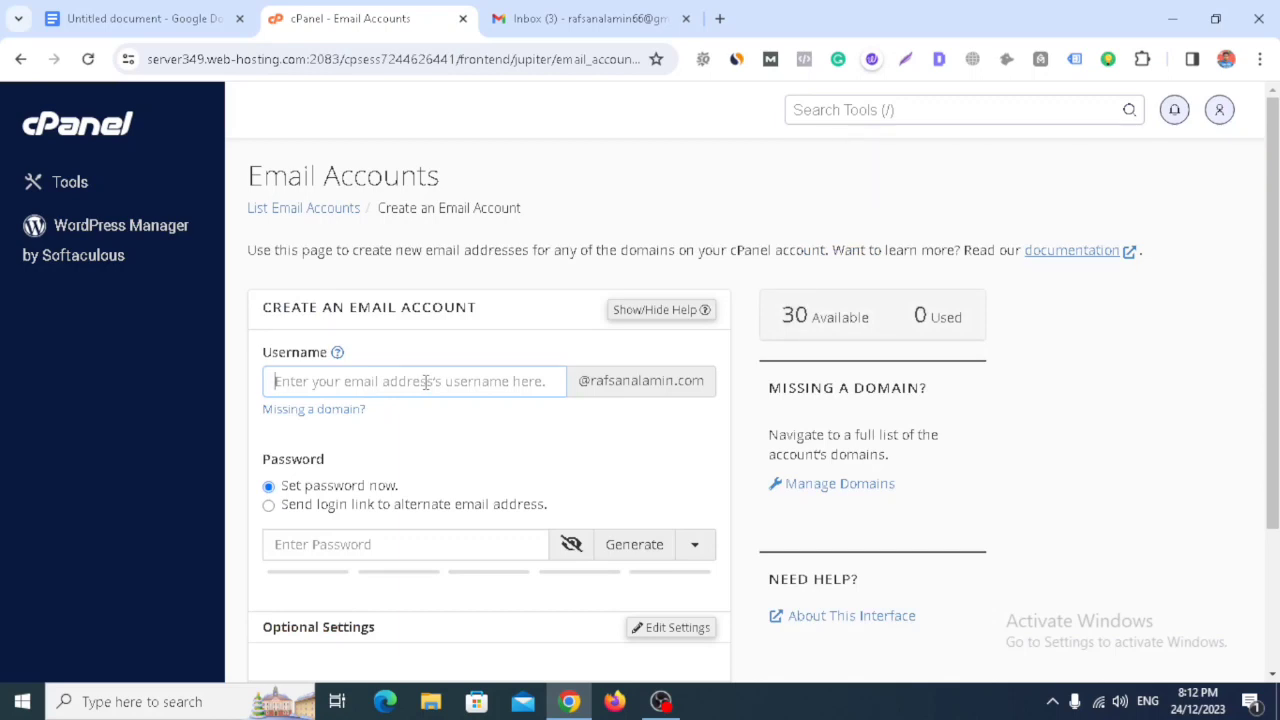
- Create the 'contact' mailbox with a strength-100 password and a 250 MB quota
type("contact")
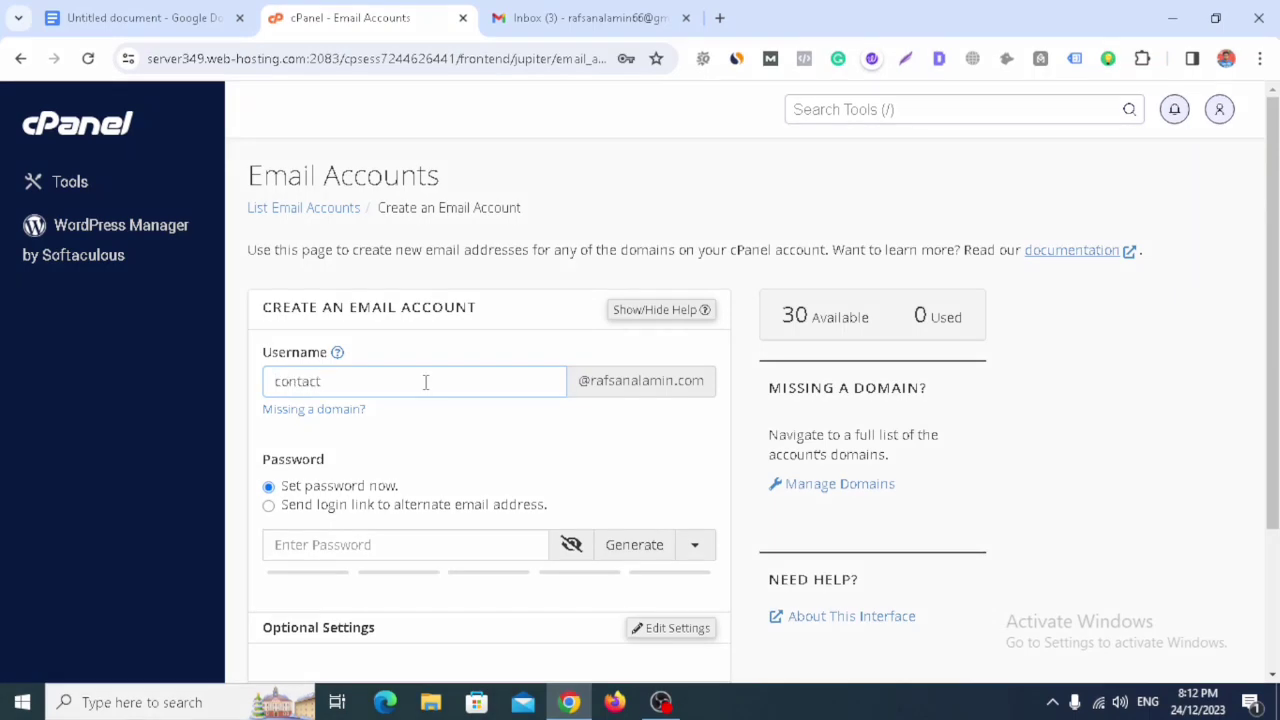
scroll(425, 382, "down", 2)
left_click(429, 359)
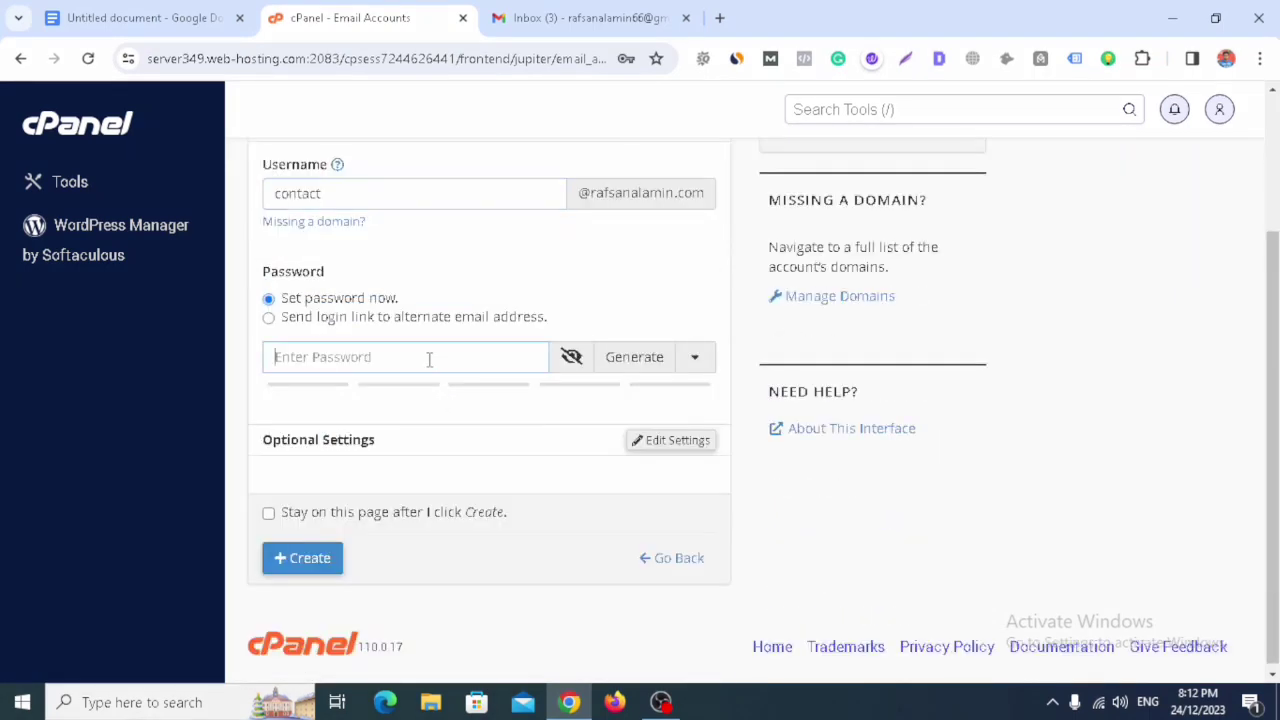
type("•••••••")
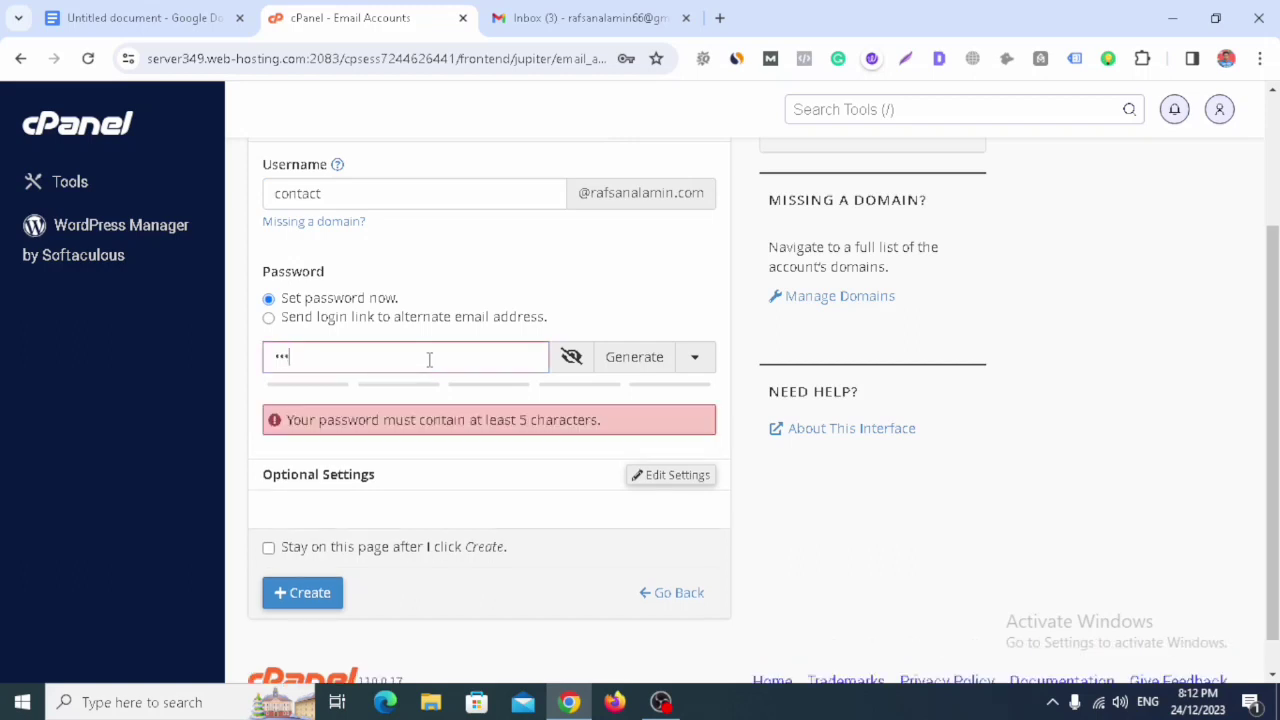
type("••")
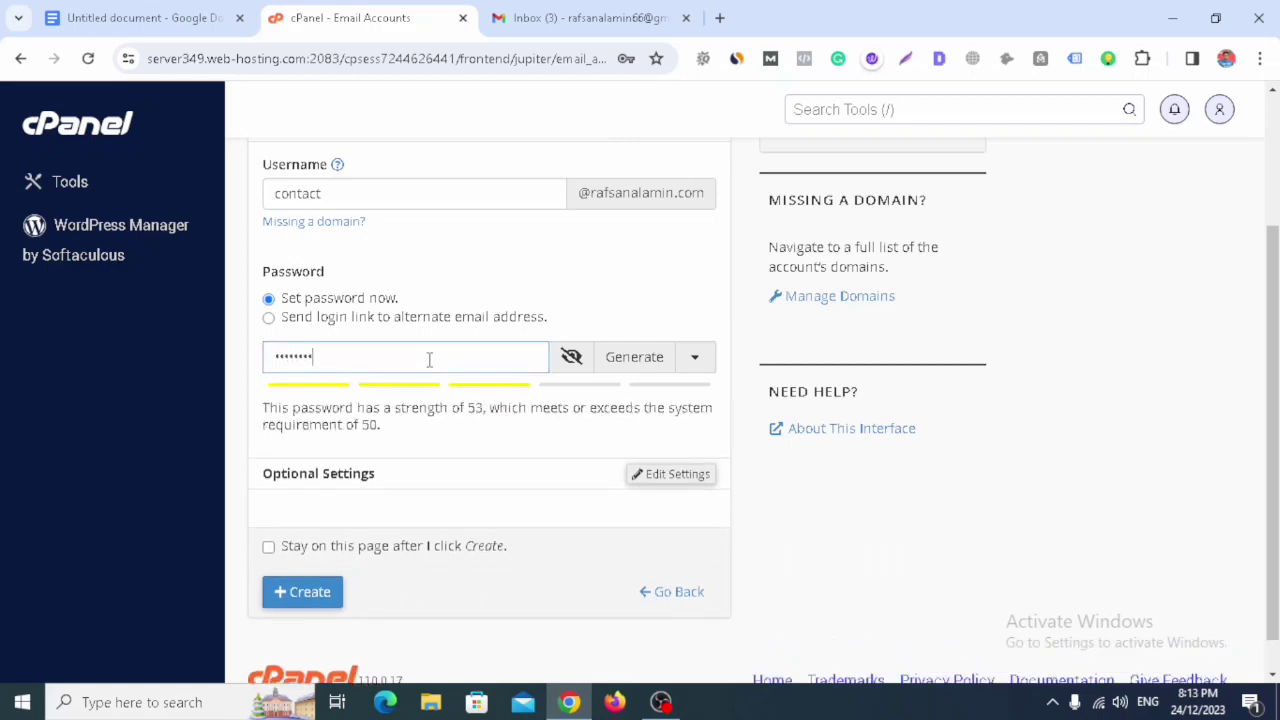
type("•••••")
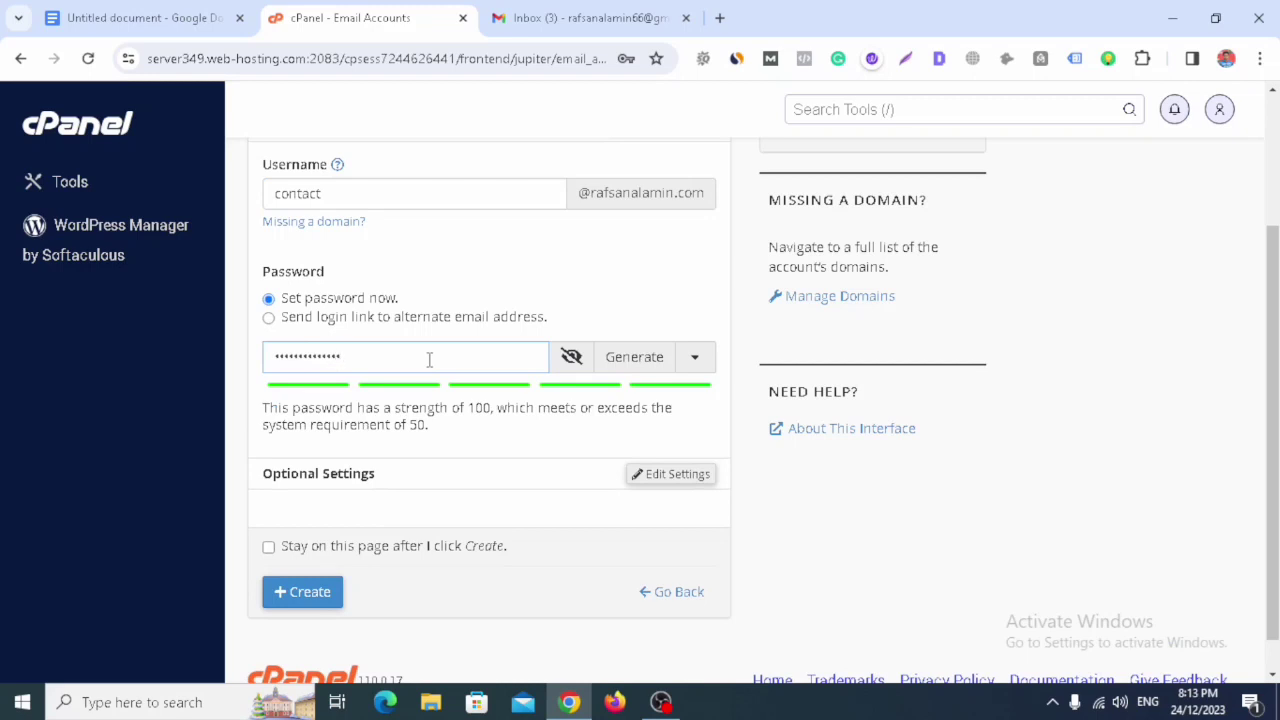
scroll(429, 360, "down", 1)
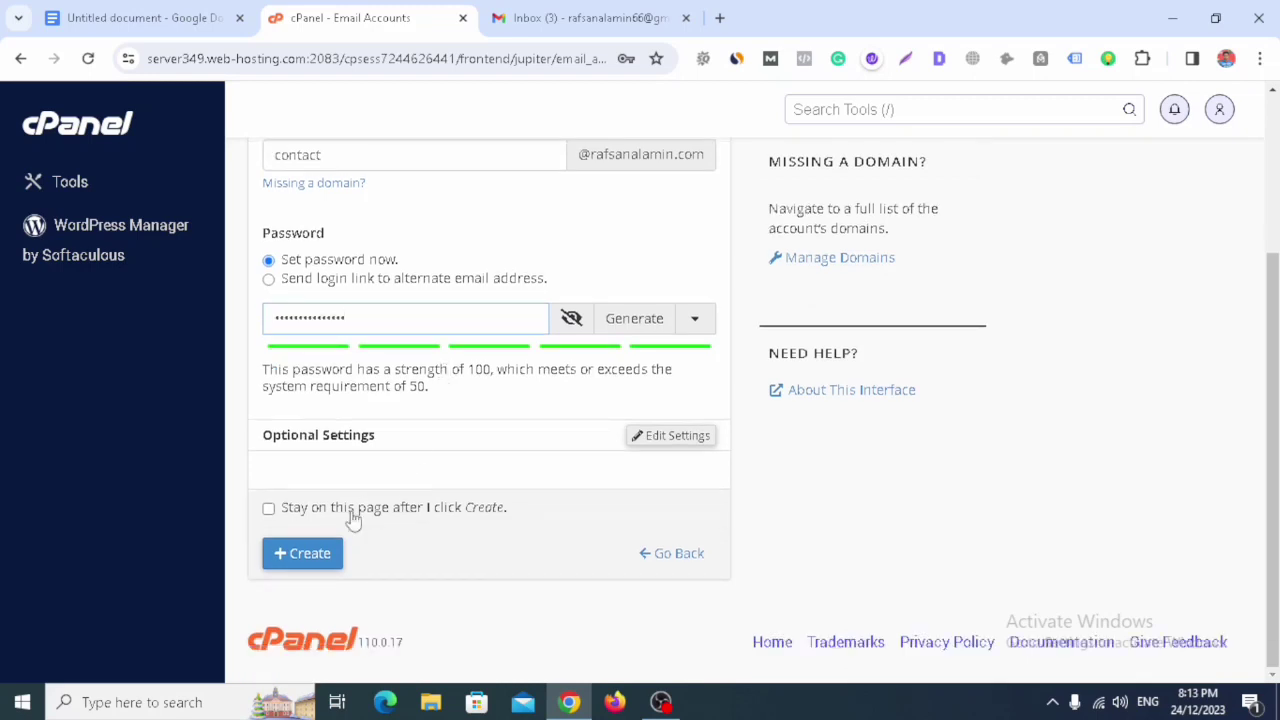
left_click(320, 557)
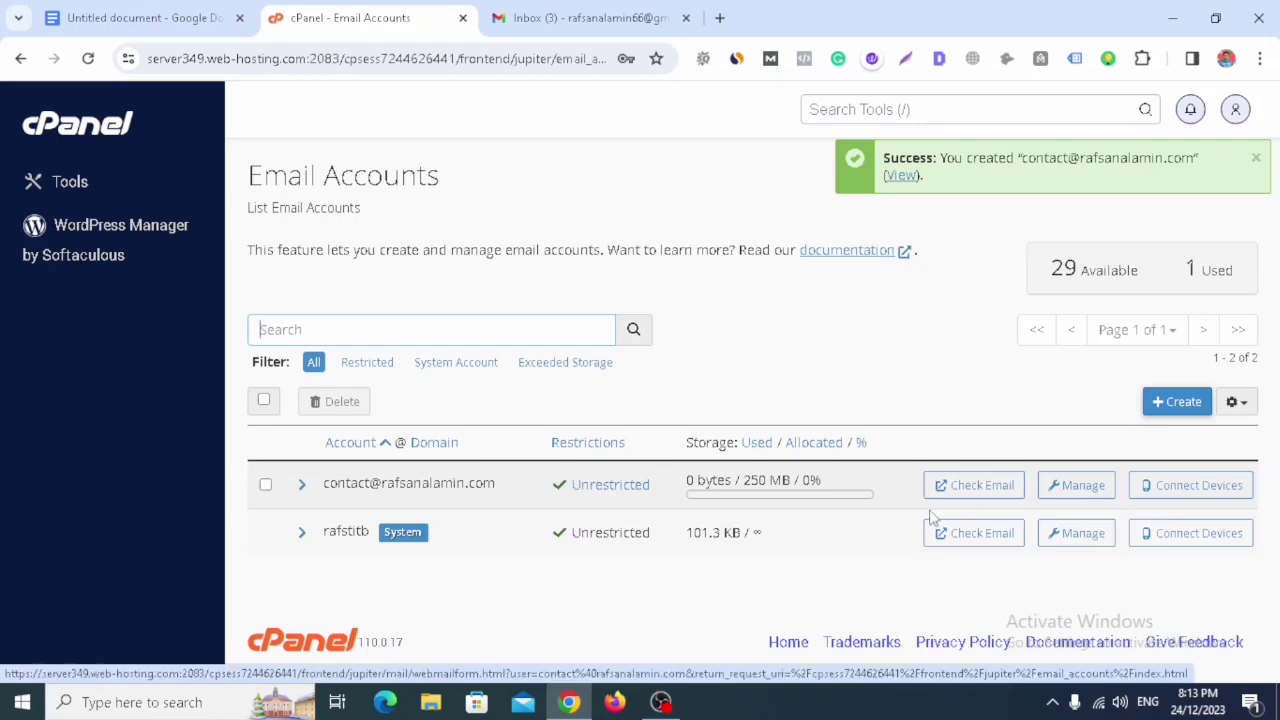
- Open the contact mailbox in Roundcube, read the client configuration message, and close the outline tab
left_click(988, 488)
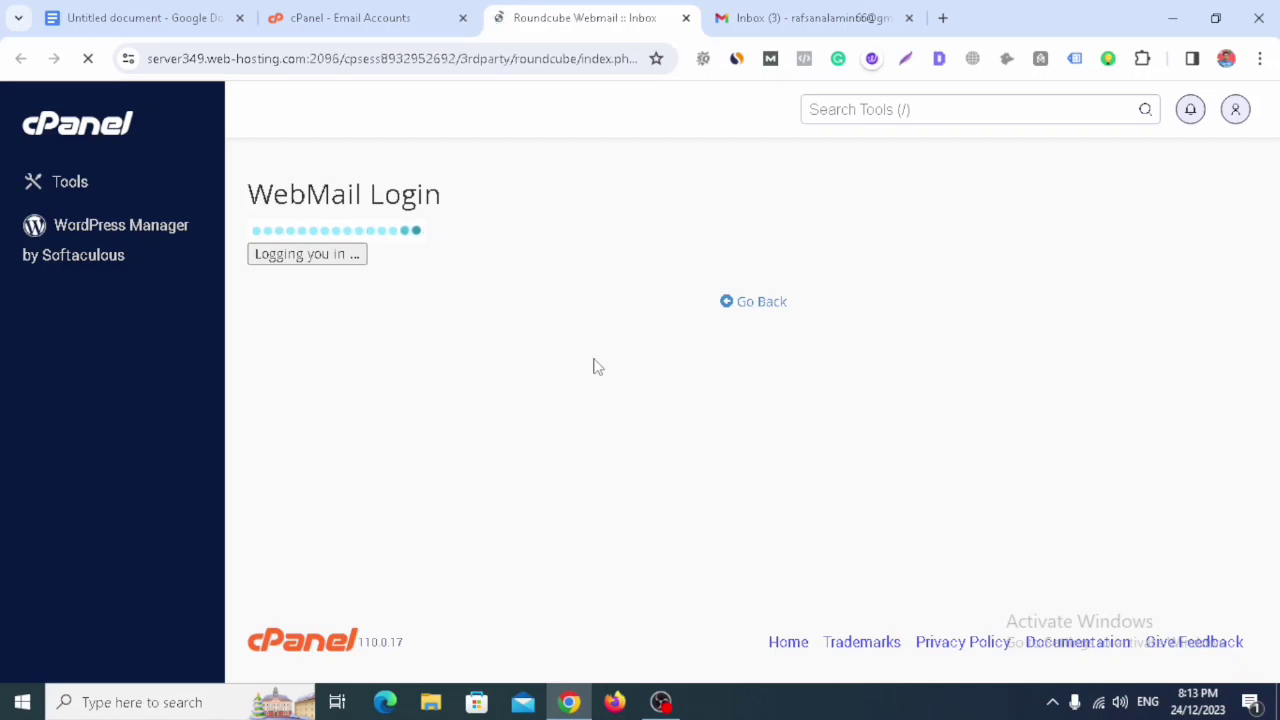
left_click(239, 18)
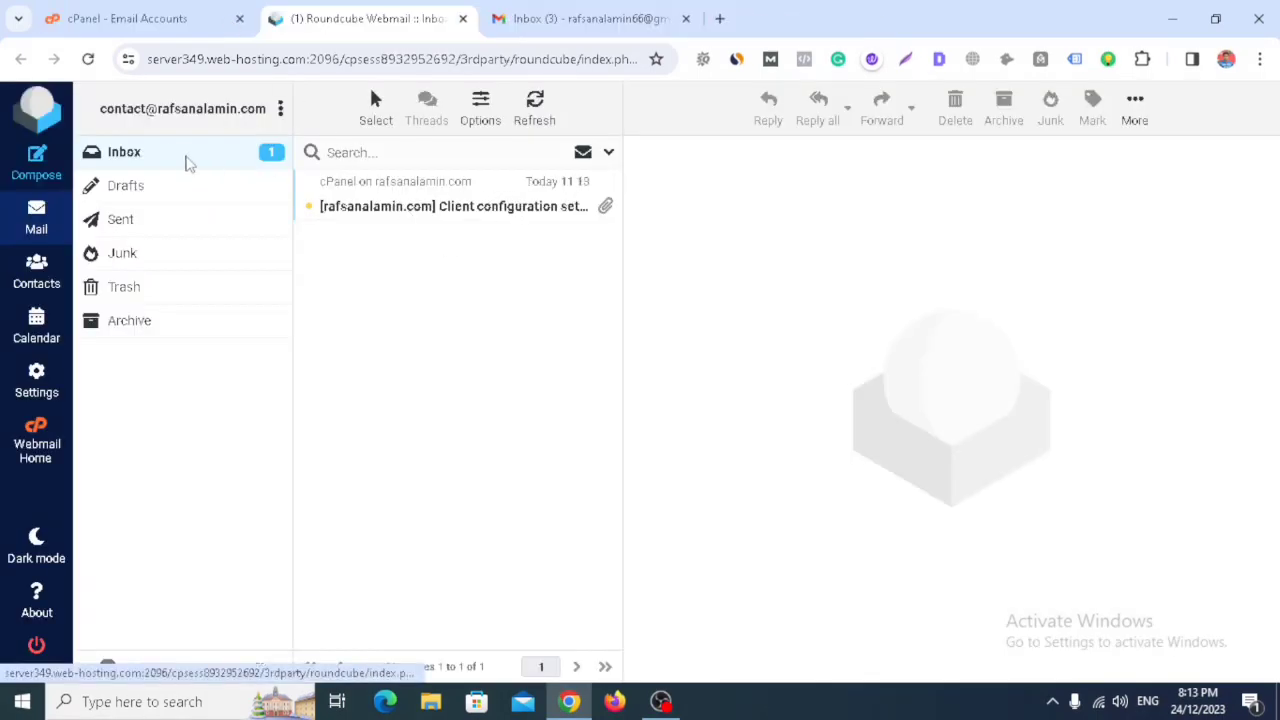
left_click(186, 163)
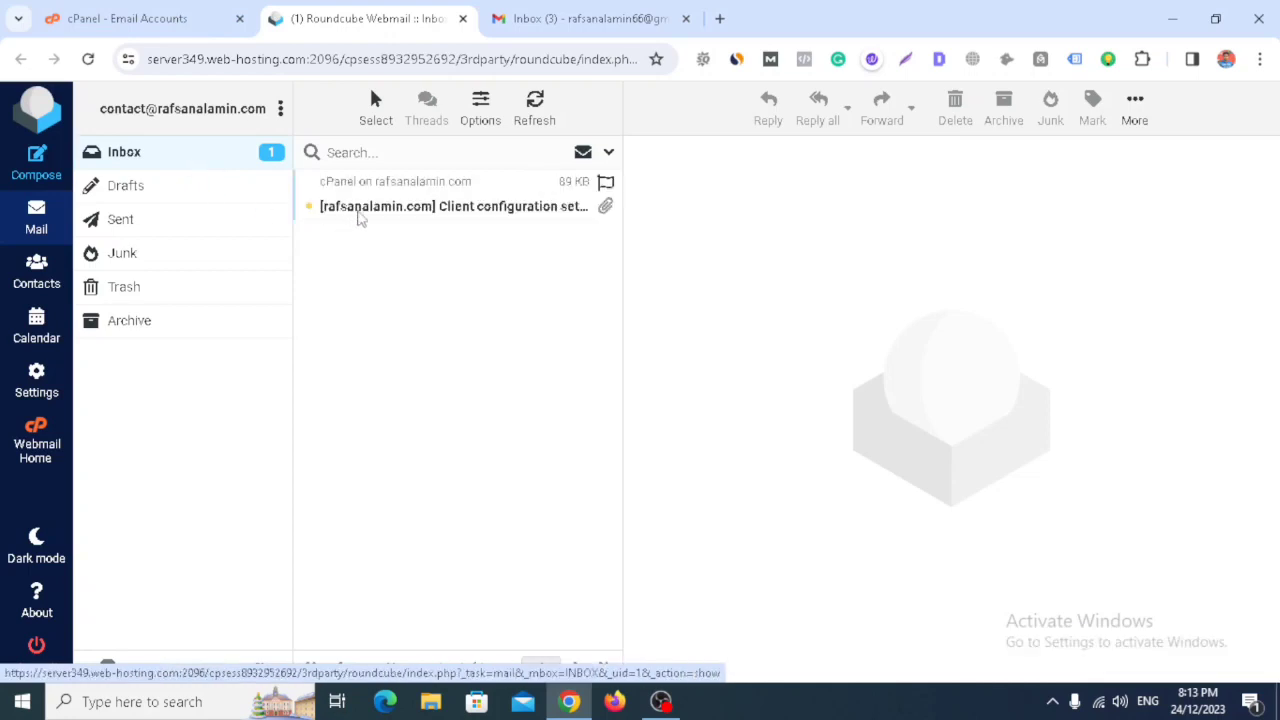
left_click(385, 212)
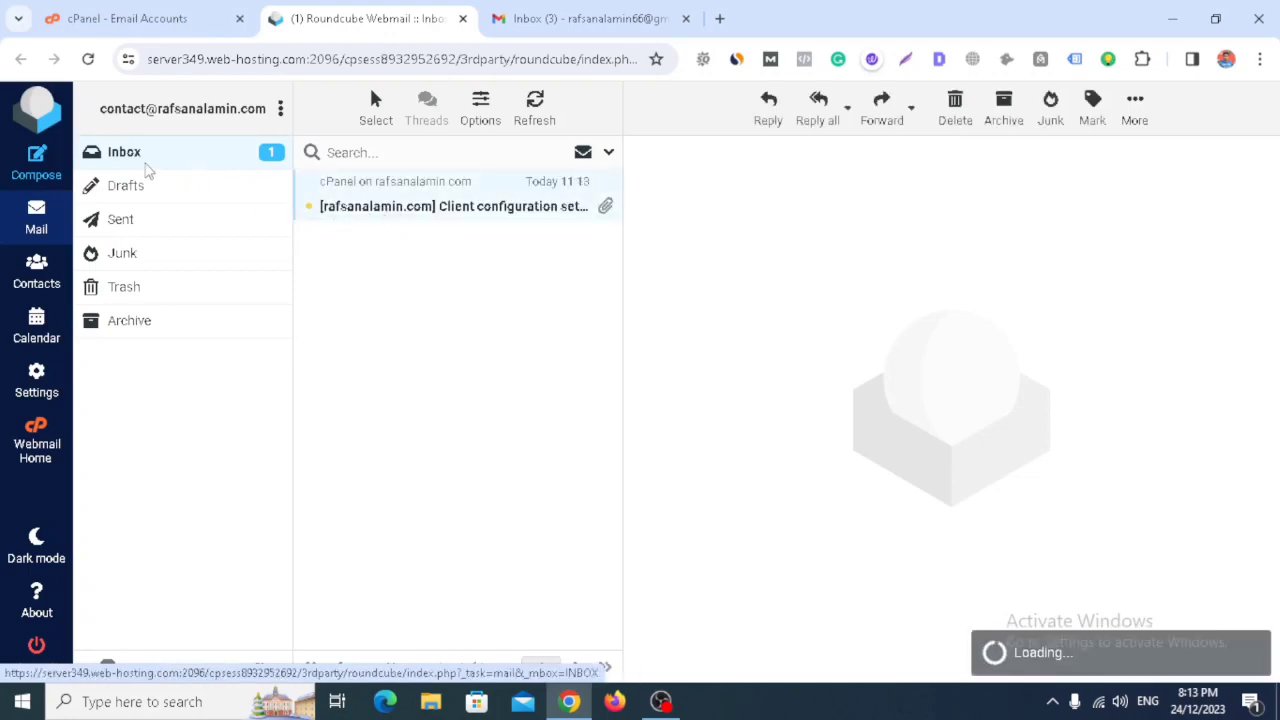
left_click(152, 163)
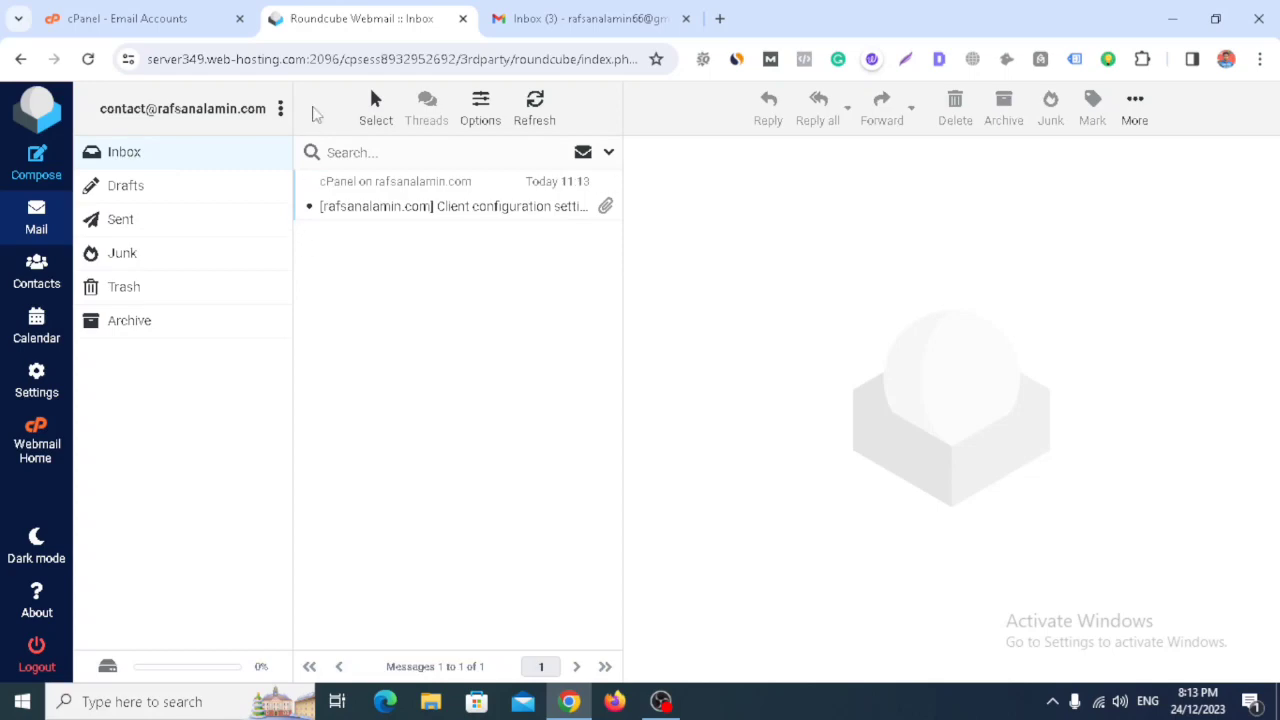
left_click_drag(334, 20, 100, 28)
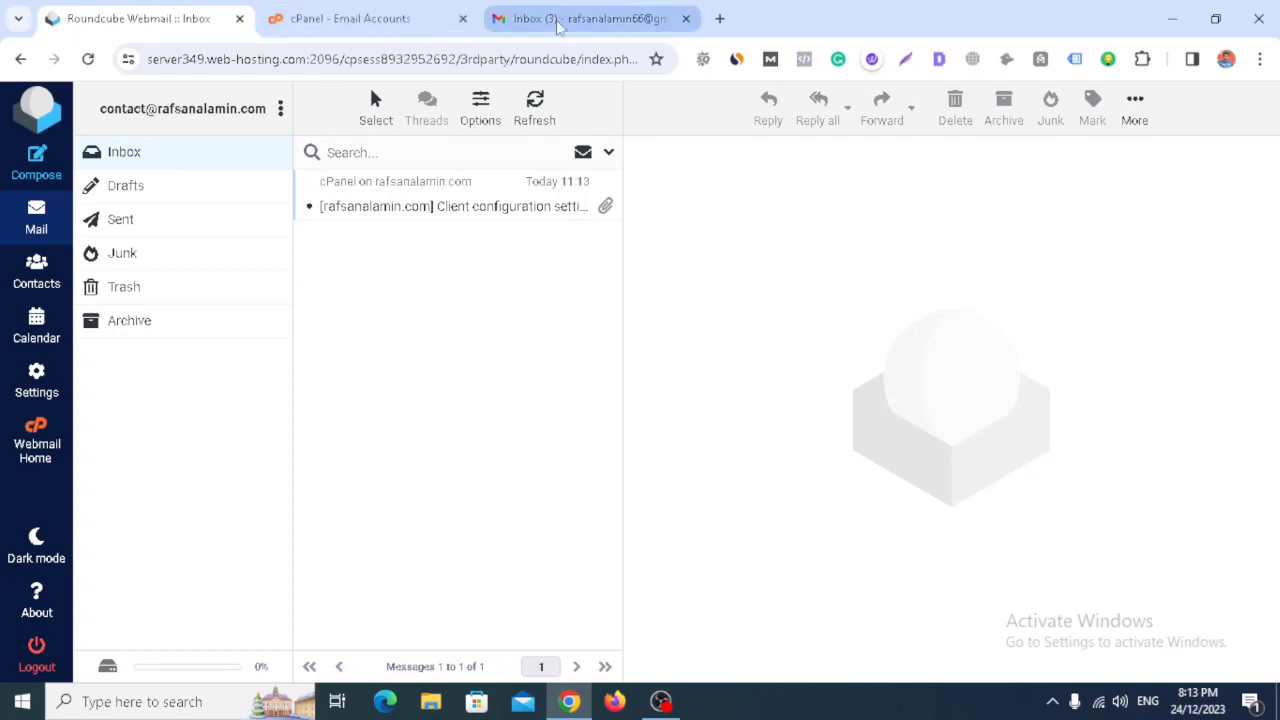
- Look up the contact account's manual mail settings in cPanel: POP3 port 995, SMTP port 465
left_click(549, 20)
left_click(340, 20)
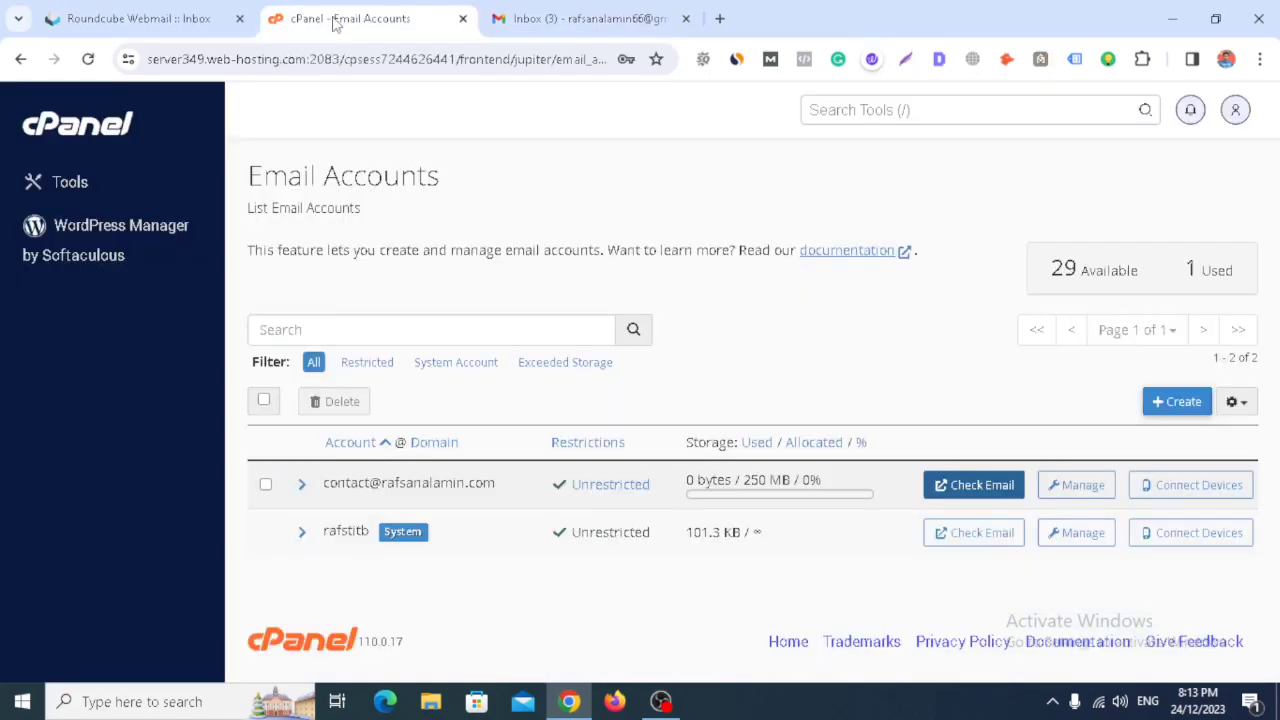
left_click(1193, 485)
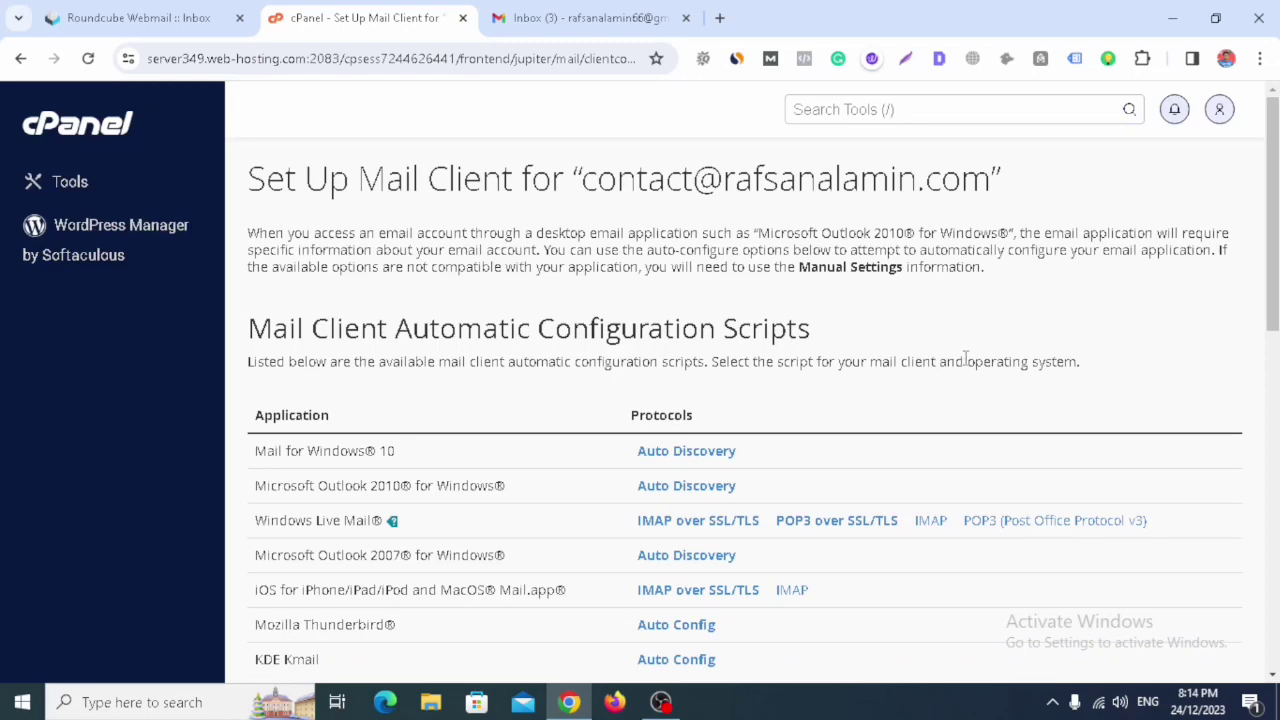
scroll(966, 358, "down", 5)
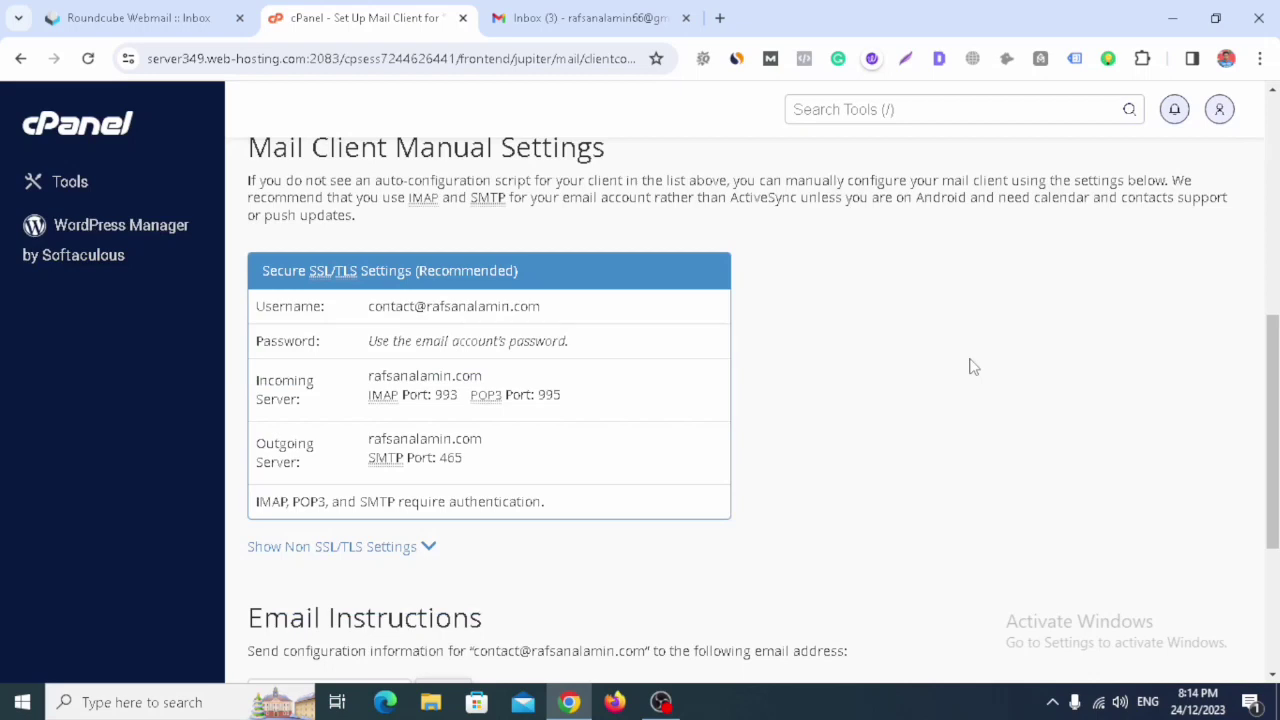
left_click(585, 8)
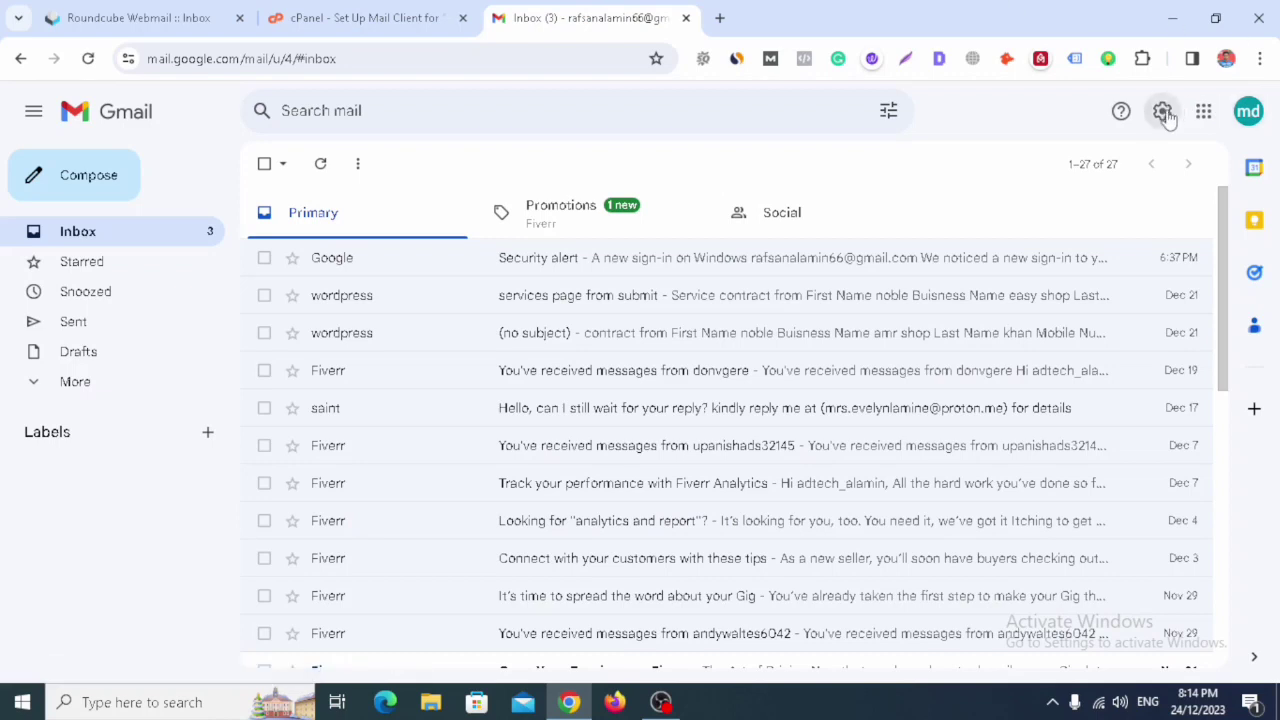
- Open Gmail's Accounts and Import settings and begin adding a mail account to check
left_click(1163, 113)
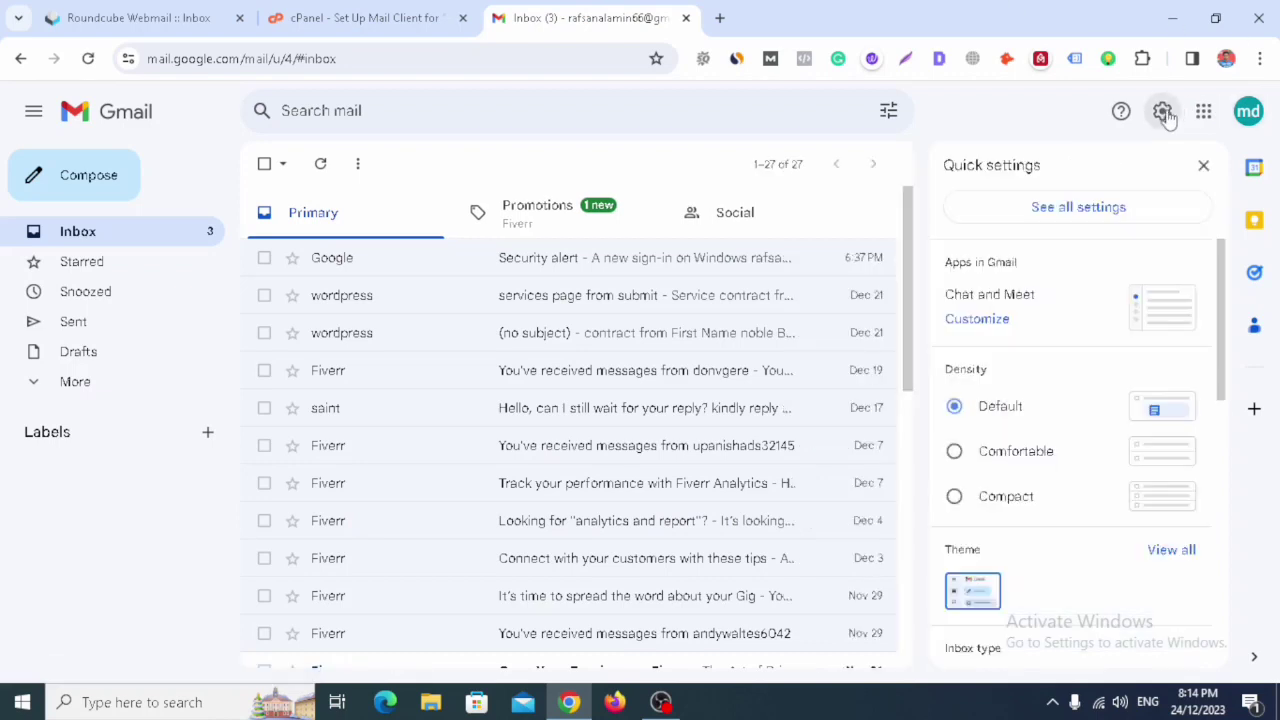
left_click(1099, 212)
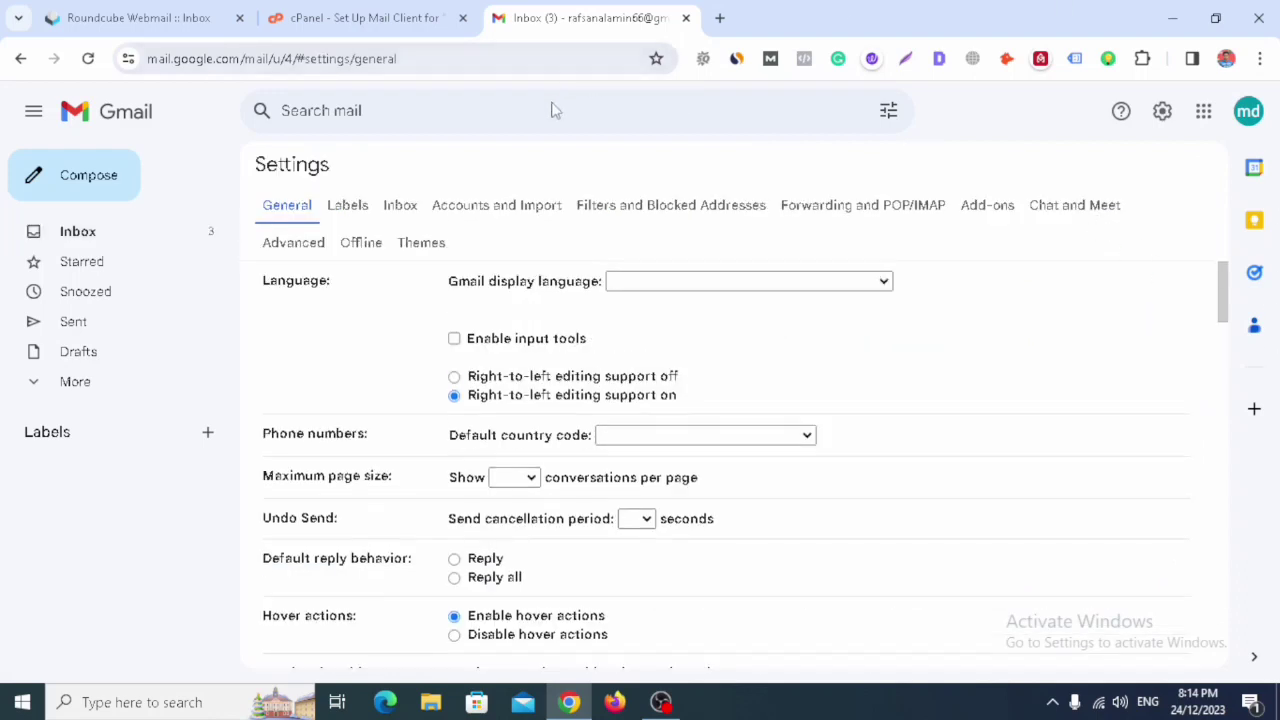
left_click(524, 212)
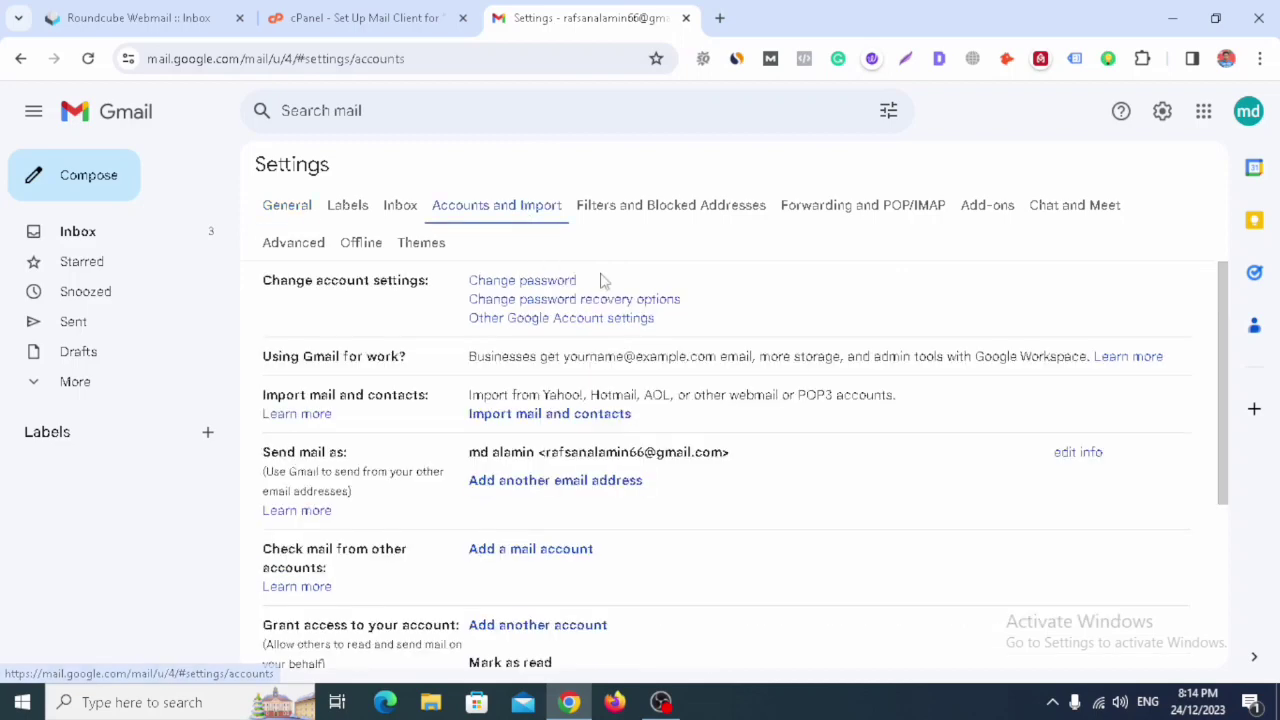
scroll(643, 329, "down", 2)
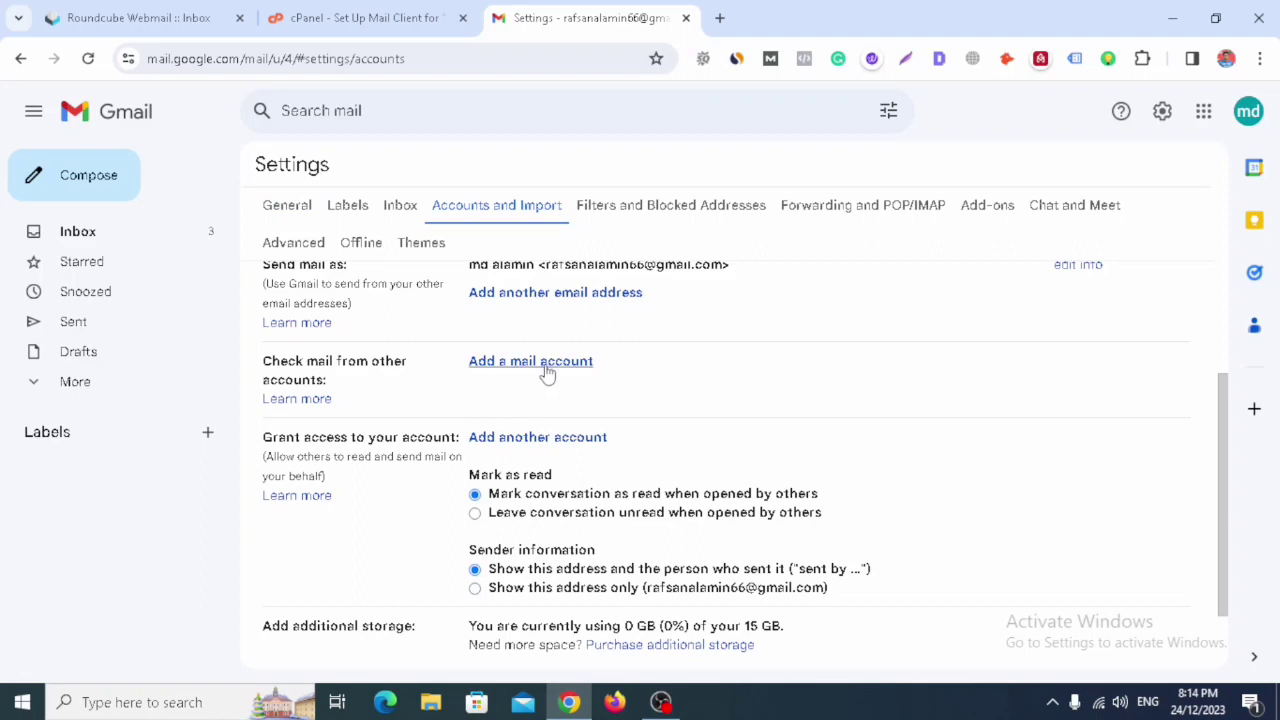
left_click(547, 366)
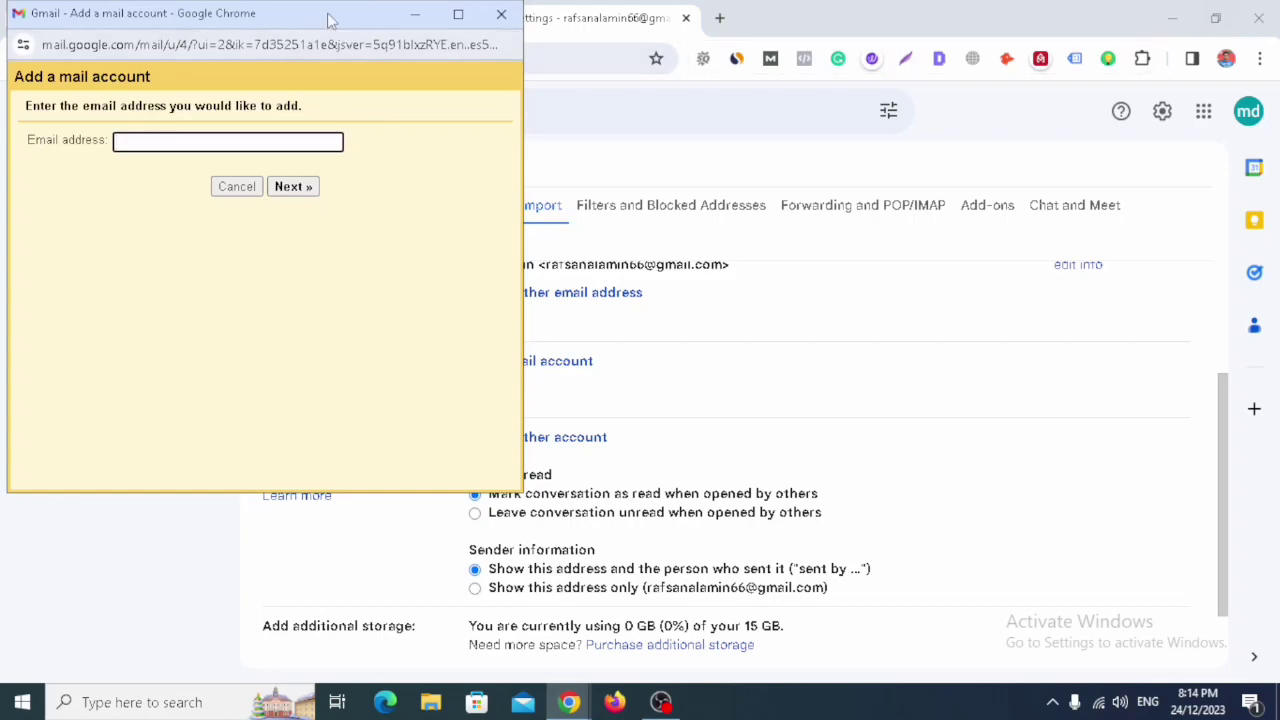
- Enter the domain contact address in Gmail's add-account window and choose POP3 import
left_click_drag(330, 20, 900, 38)
left_click(1213, 25)
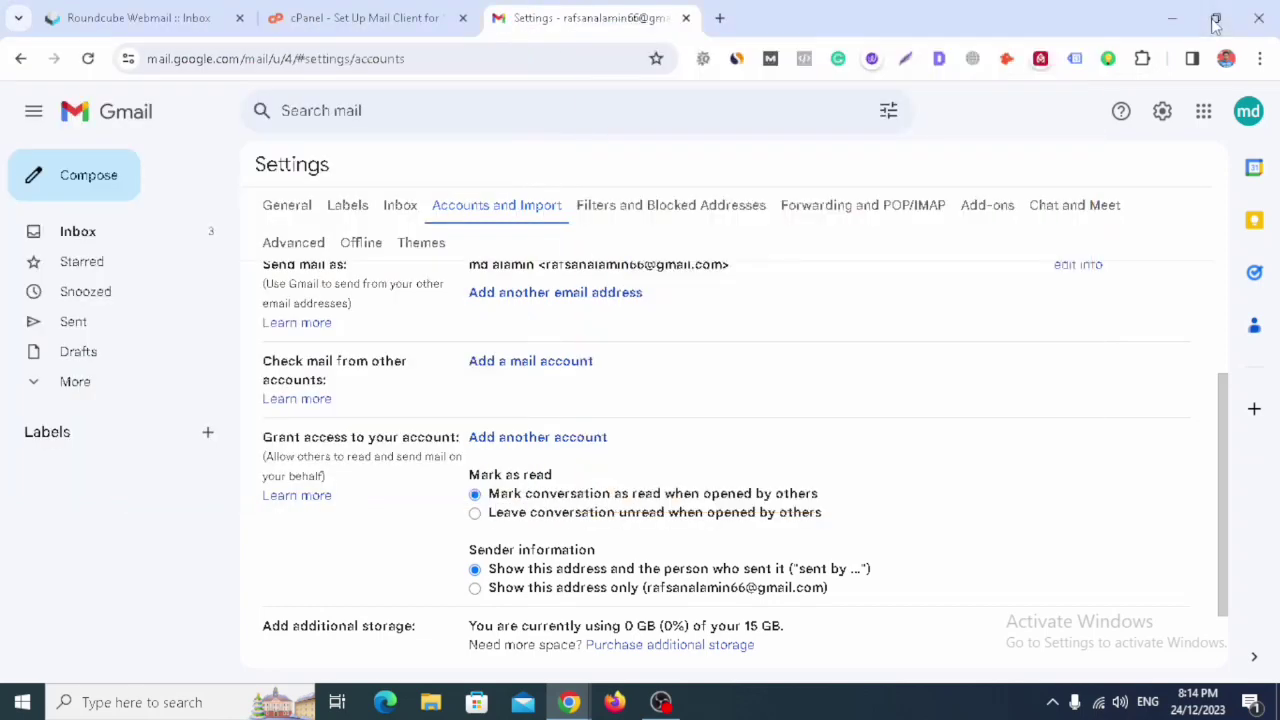
left_click(1213, 25)
left_click(1166, 50)
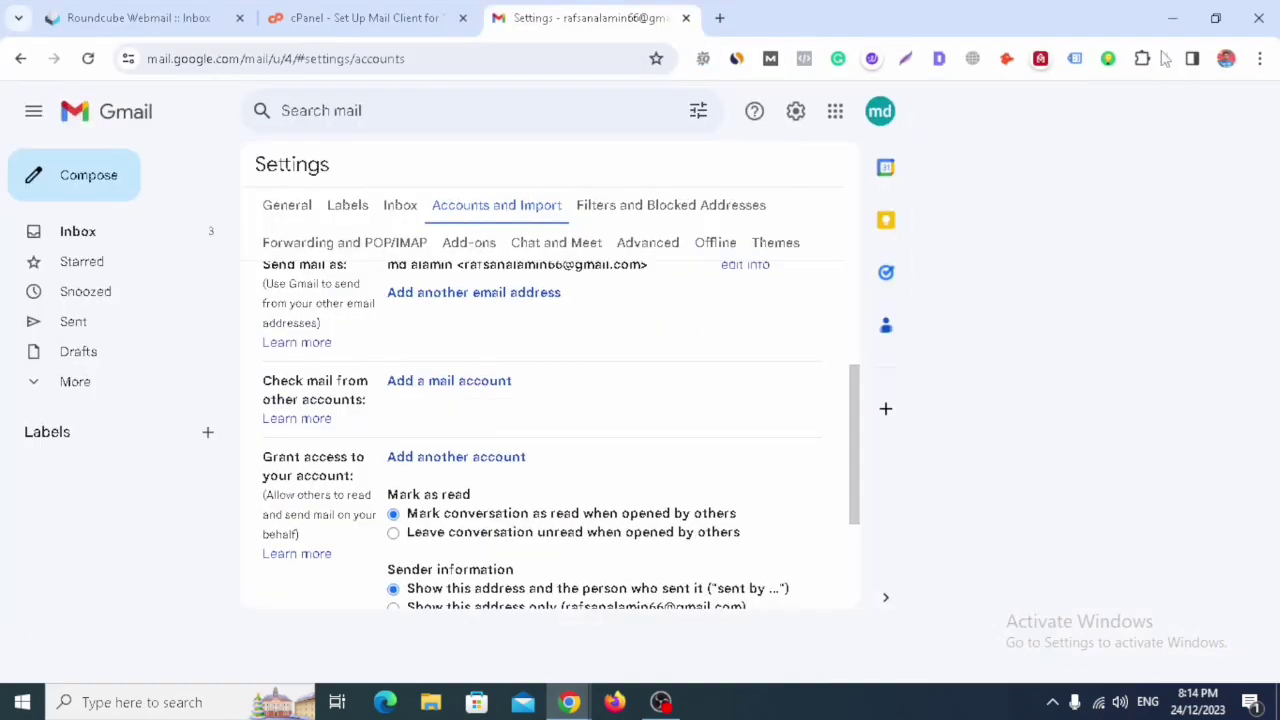
left_click(352, 26)
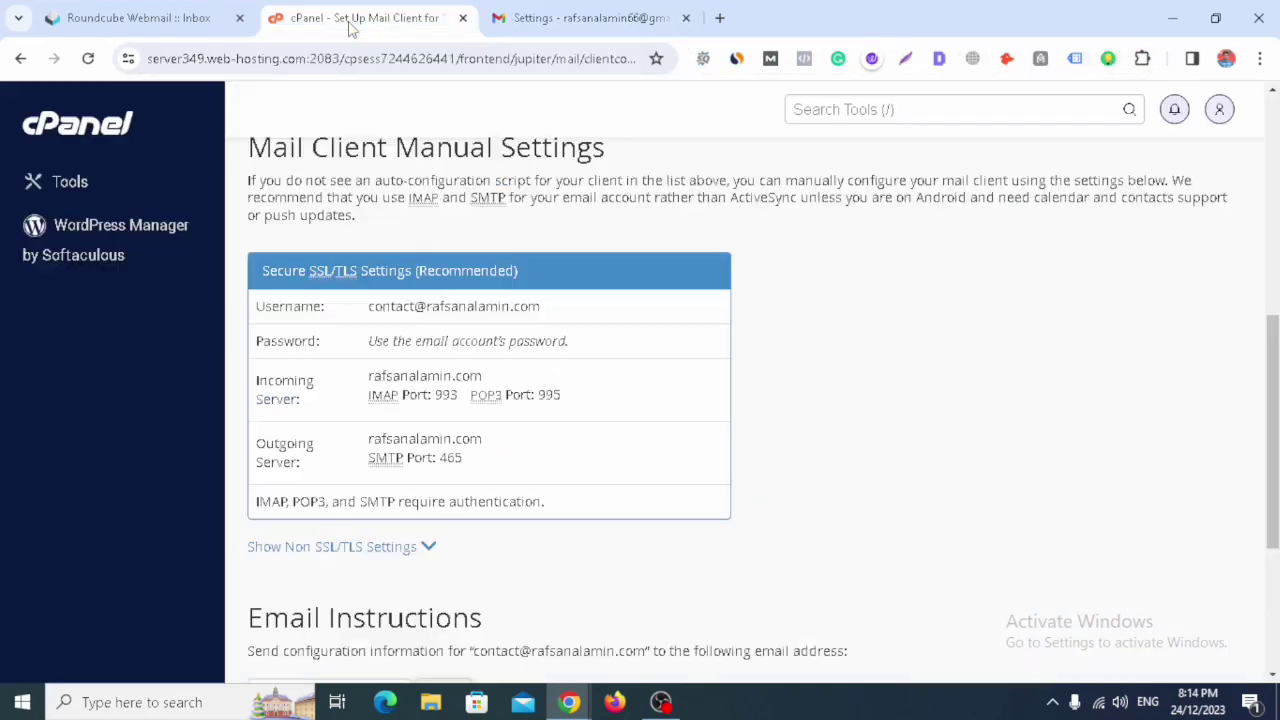
mouse_move(568, 702)
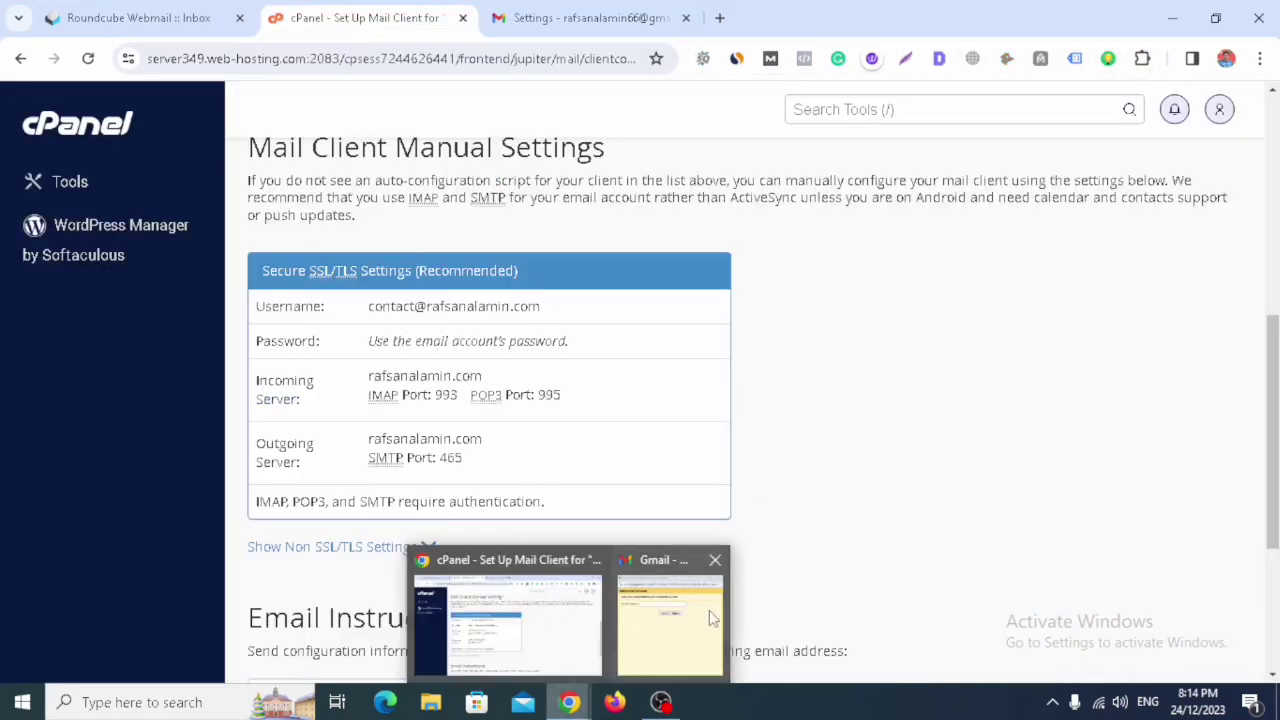
left_click(712, 618)
left_click(707, 163)
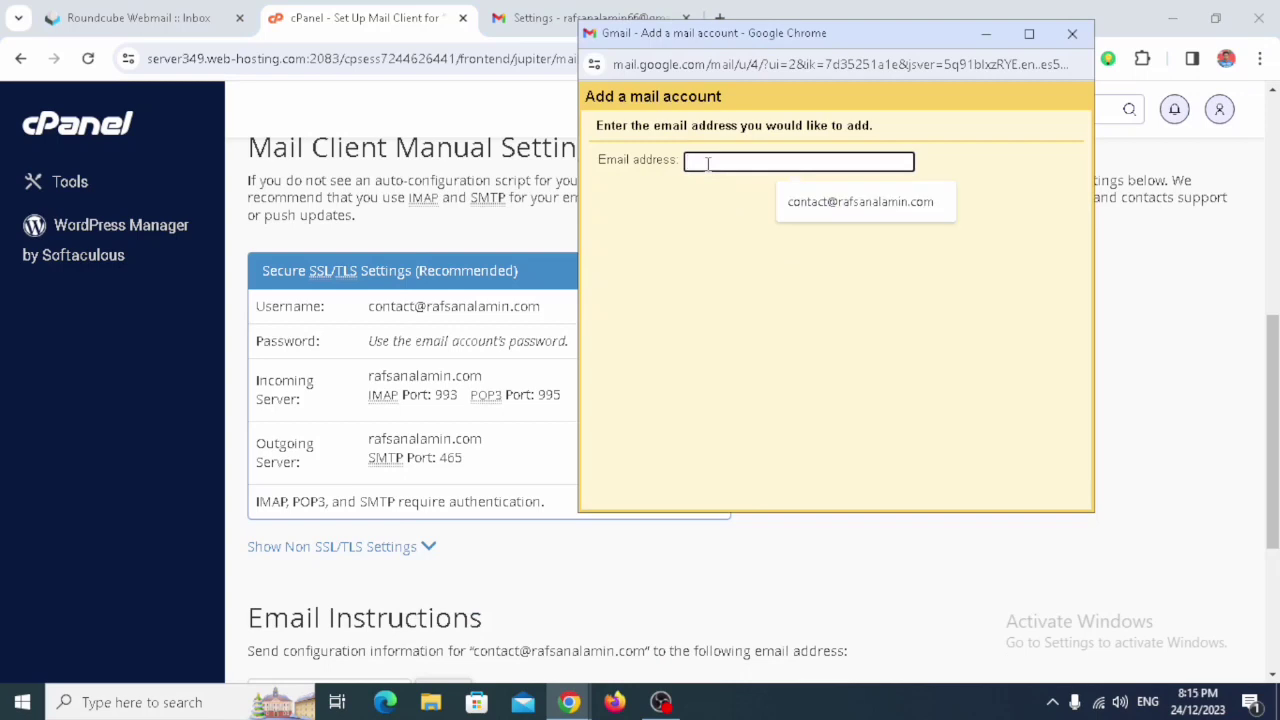
left_click(906, 203)
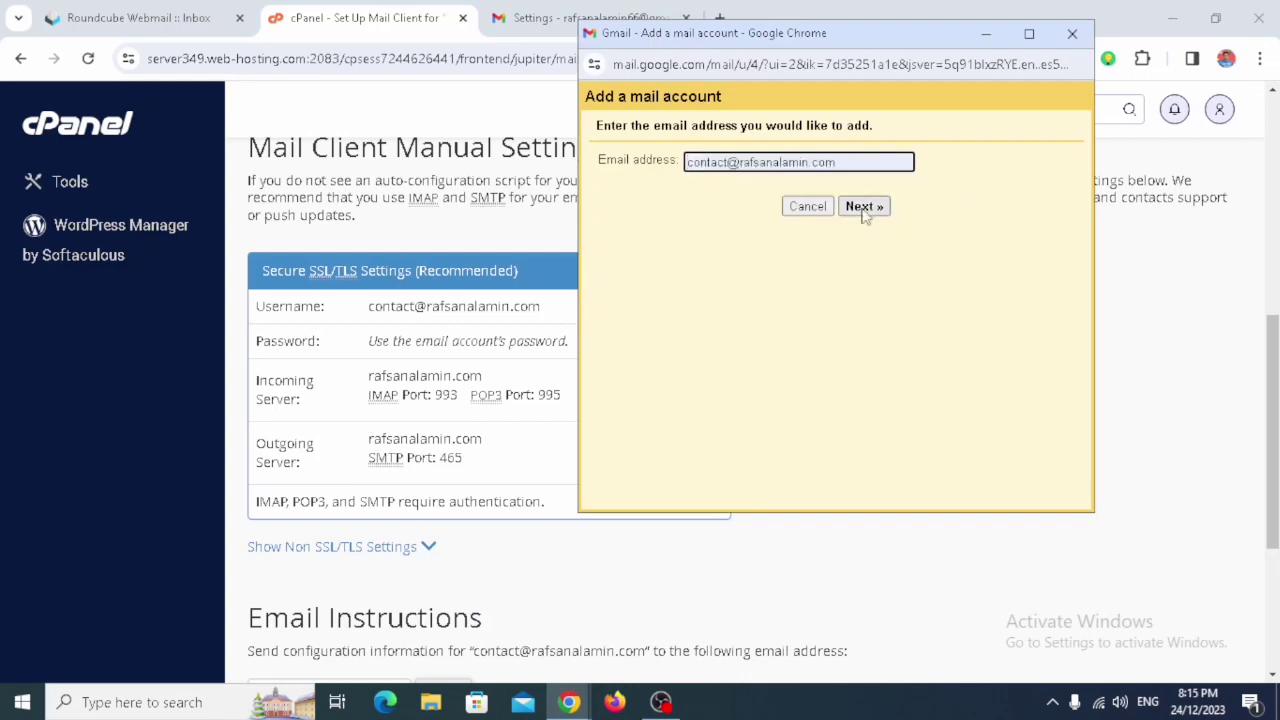
left_click_drag(830, 38, 940, 58)
left_click(975, 228)
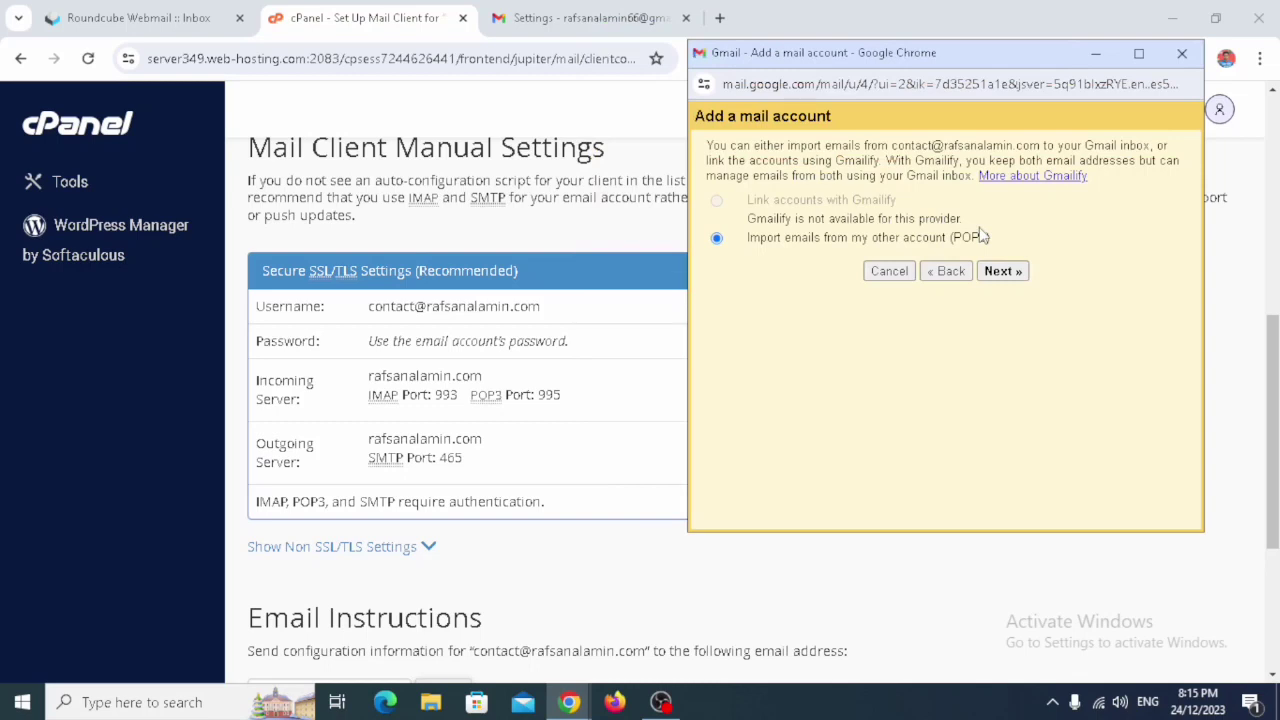
left_click(1011, 276)
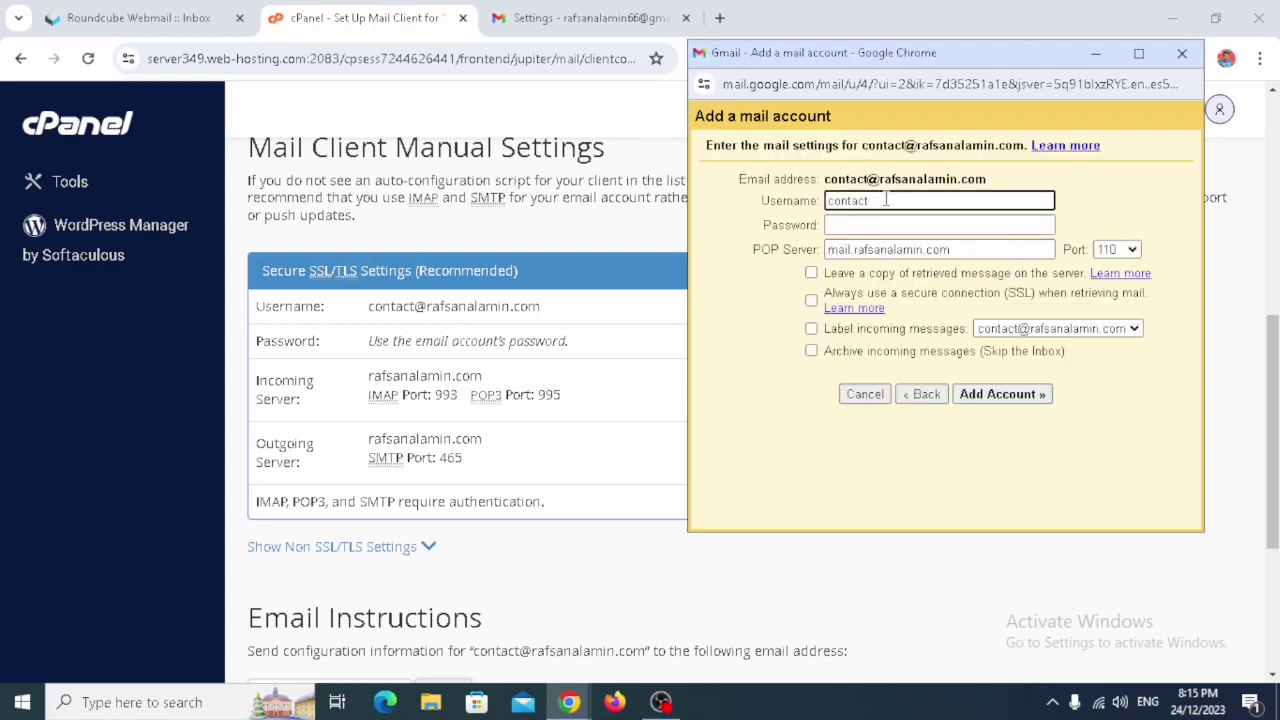
- Use the full address copied from cPanel as the username and enter the account password
double_click(885, 200)
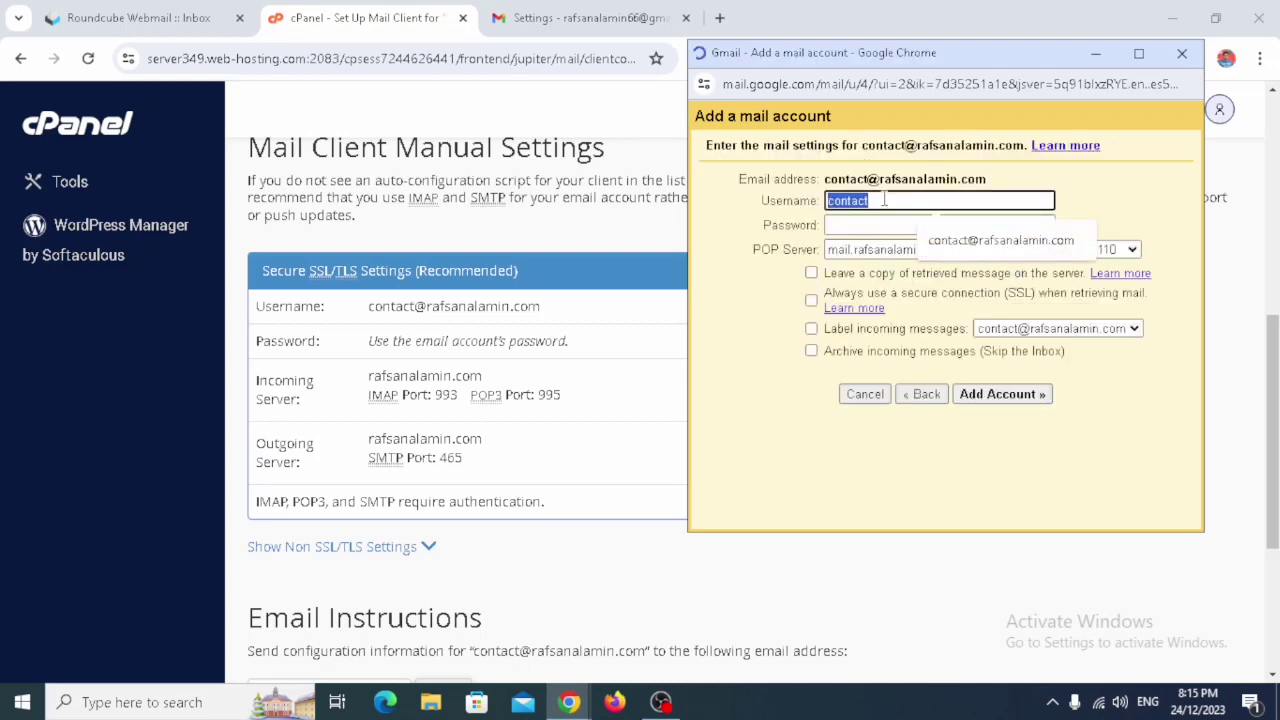
left_click(274, 317)
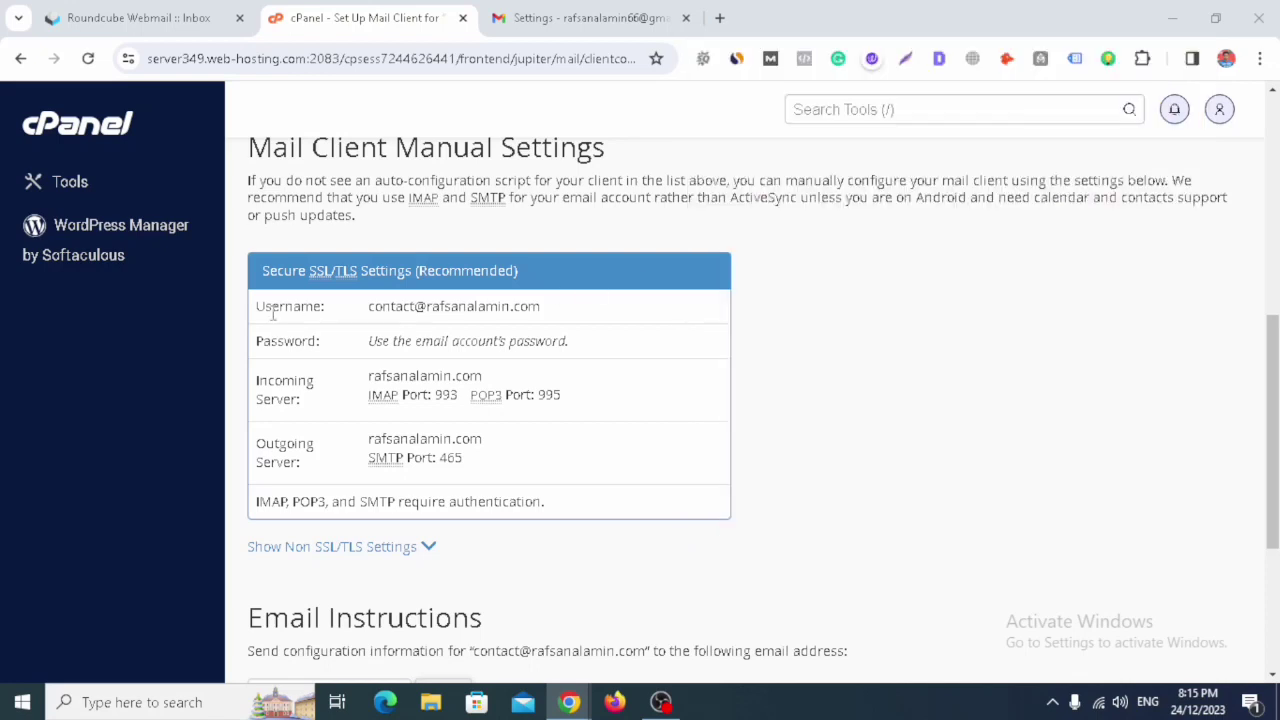
left_click_drag(256, 310, 538, 308)
right_click(540, 312)
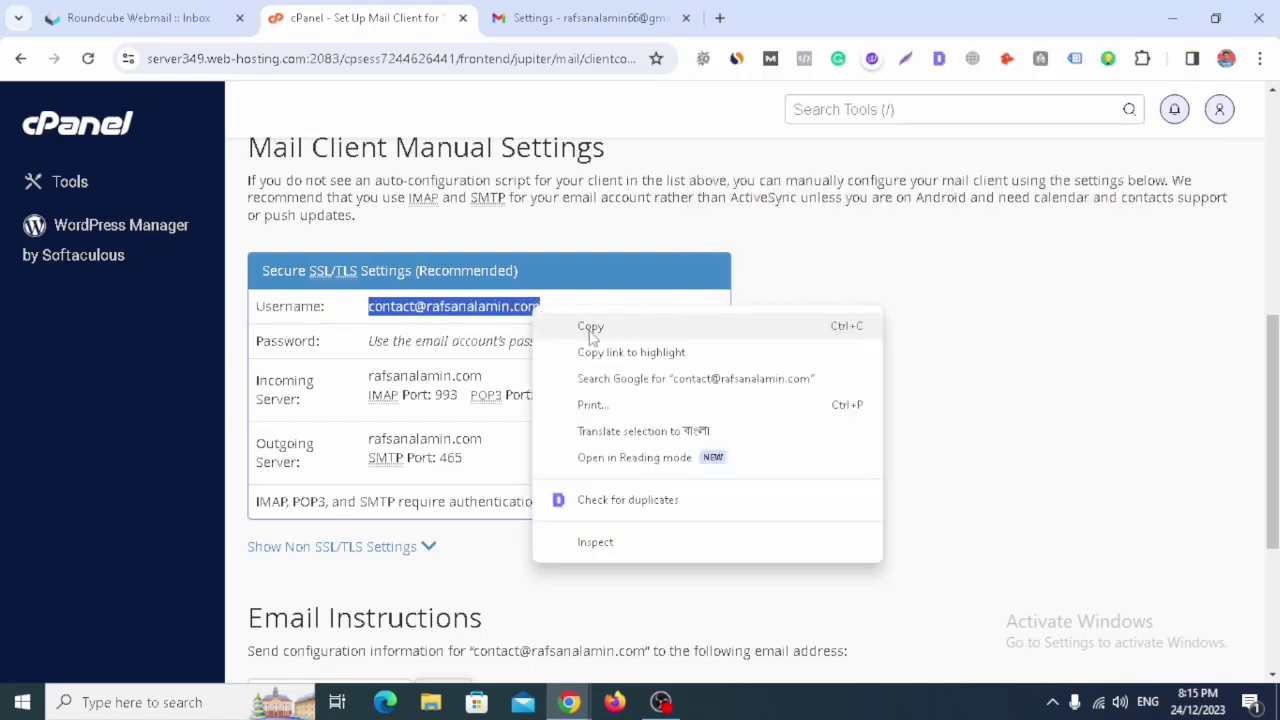
left_click(588, 330)
mouse_move(572, 702)
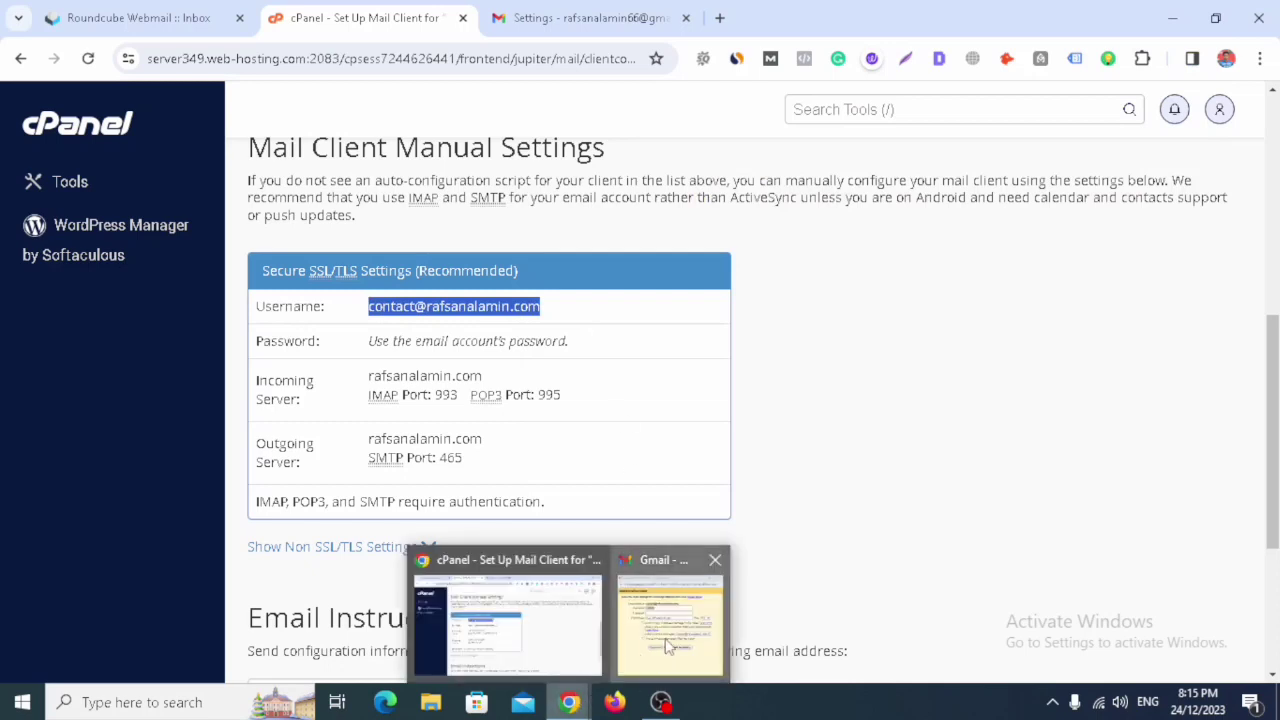
left_click(665, 640)
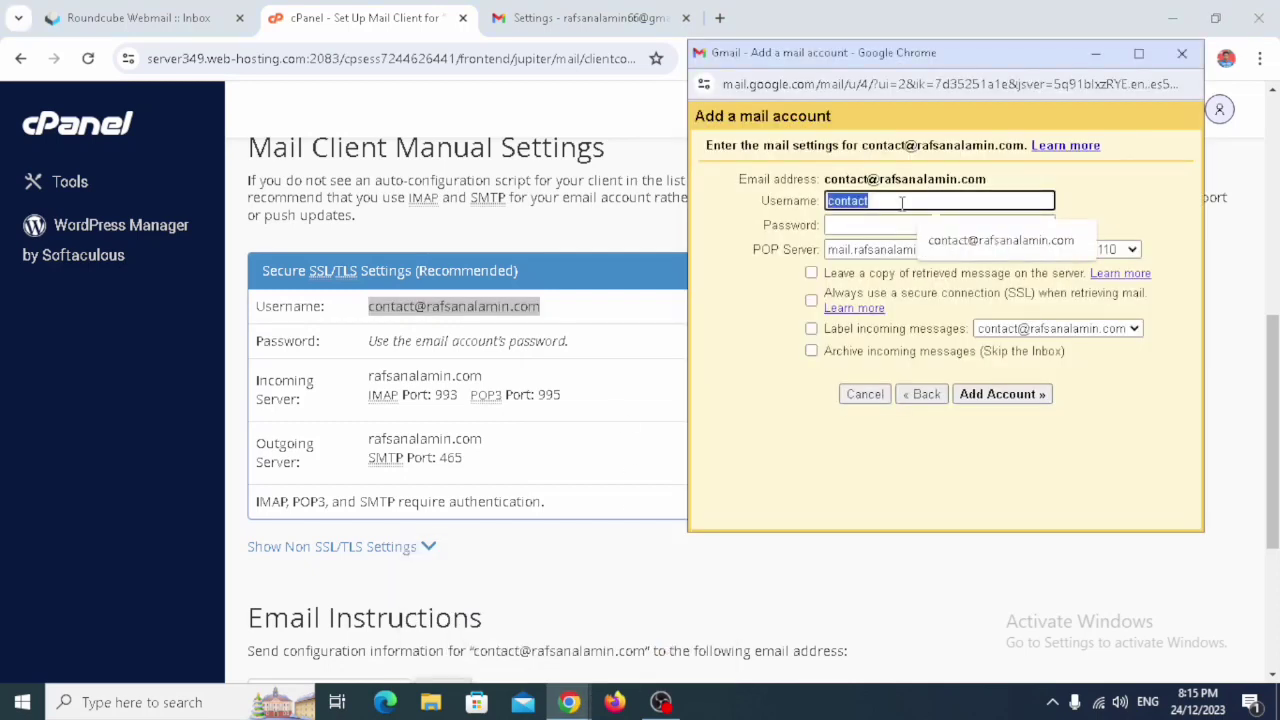
key("ctrl+v")
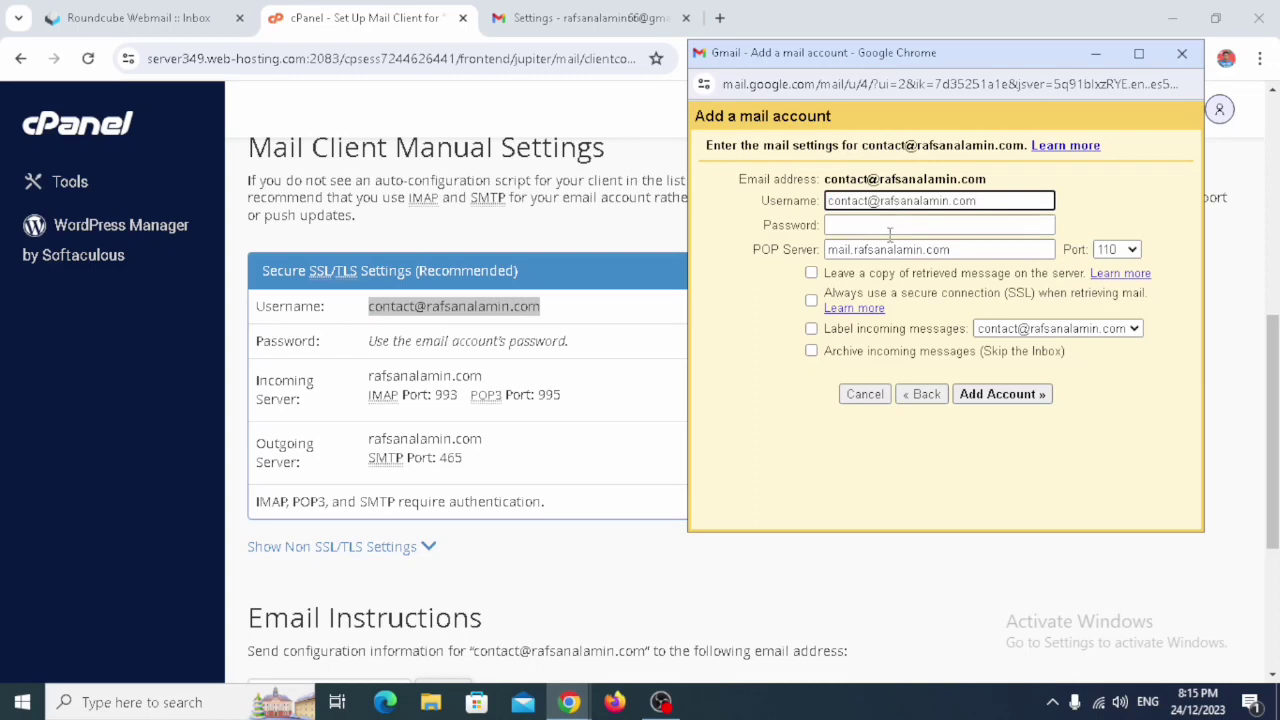
left_click(889, 226)
type("*")
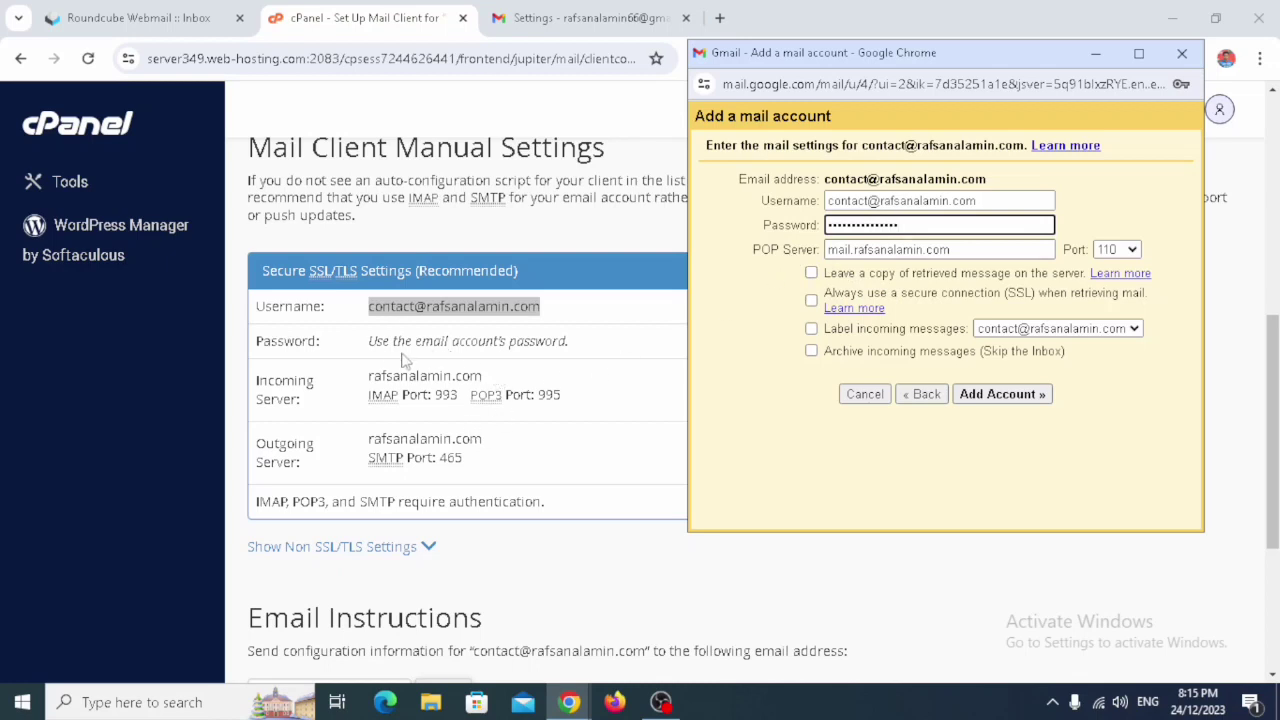
- Set cPanel's incoming server as POP server on port 995 with SSL, Label and Archive, then add the account
left_click(374, 430)
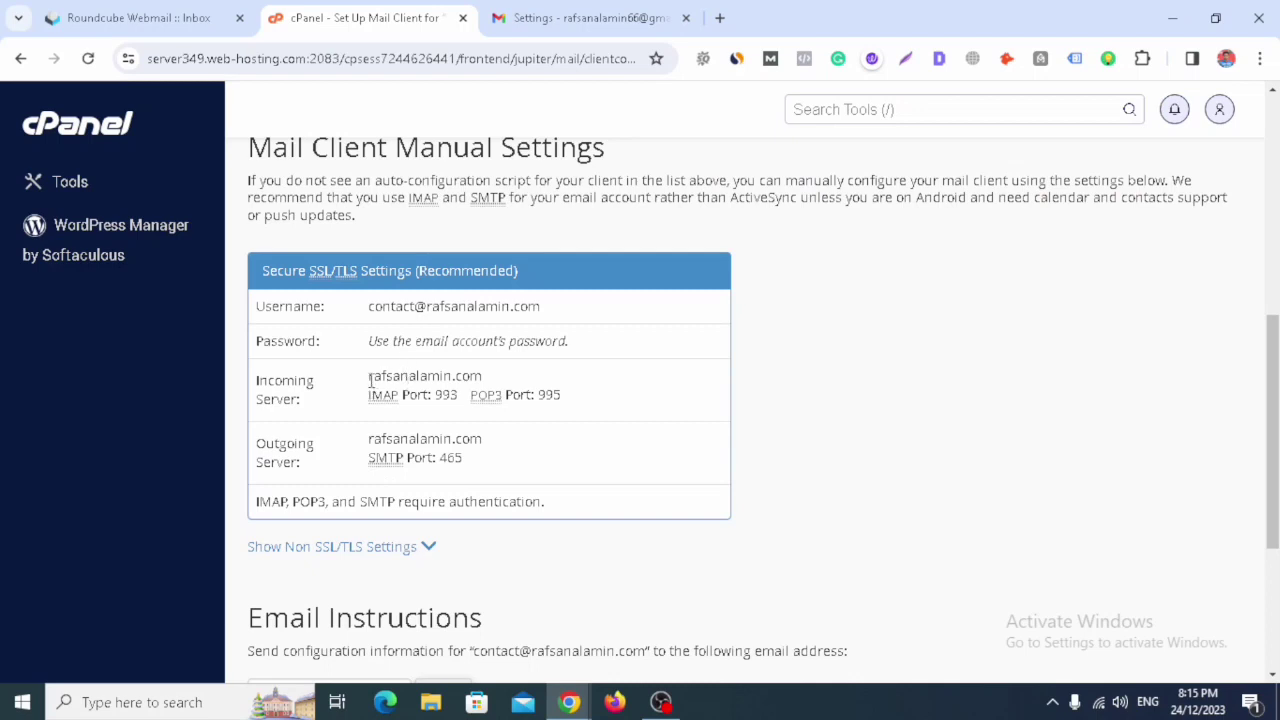
left_click_drag(370, 375, 485, 375)
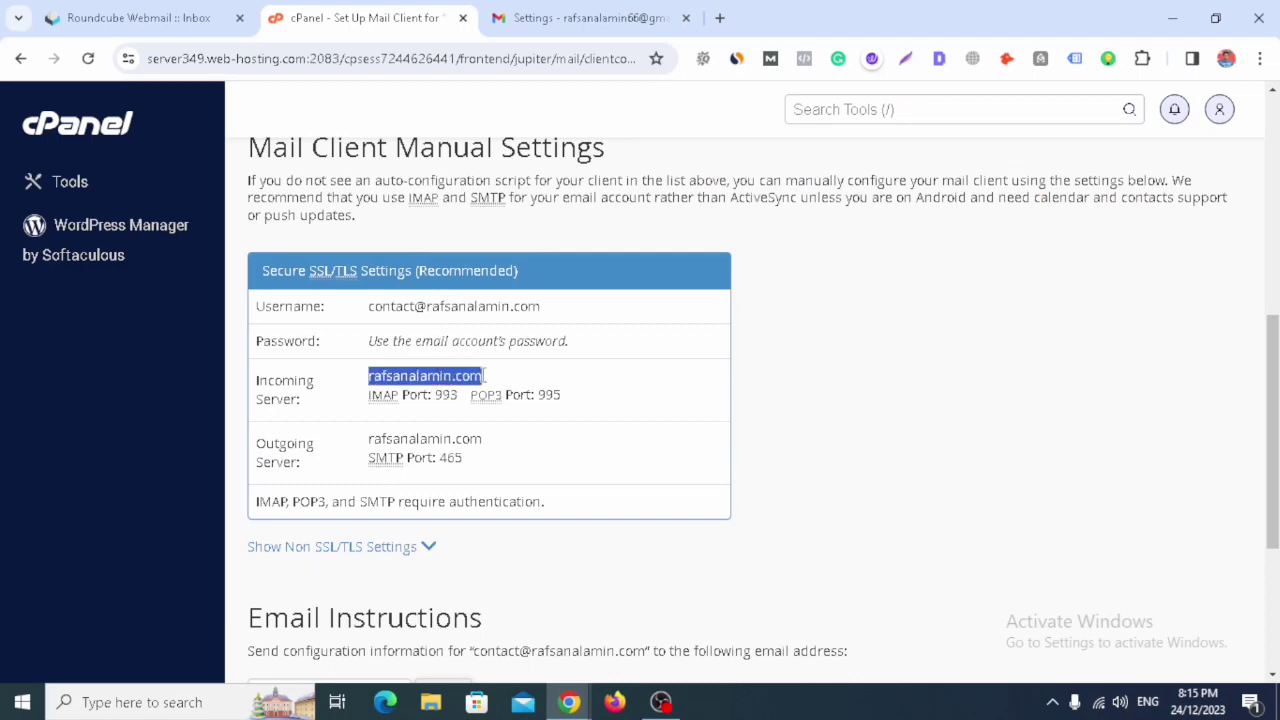
right_click(466, 375)
left_click(518, 392)
mouse_move(575, 690)
left_click(660, 620)
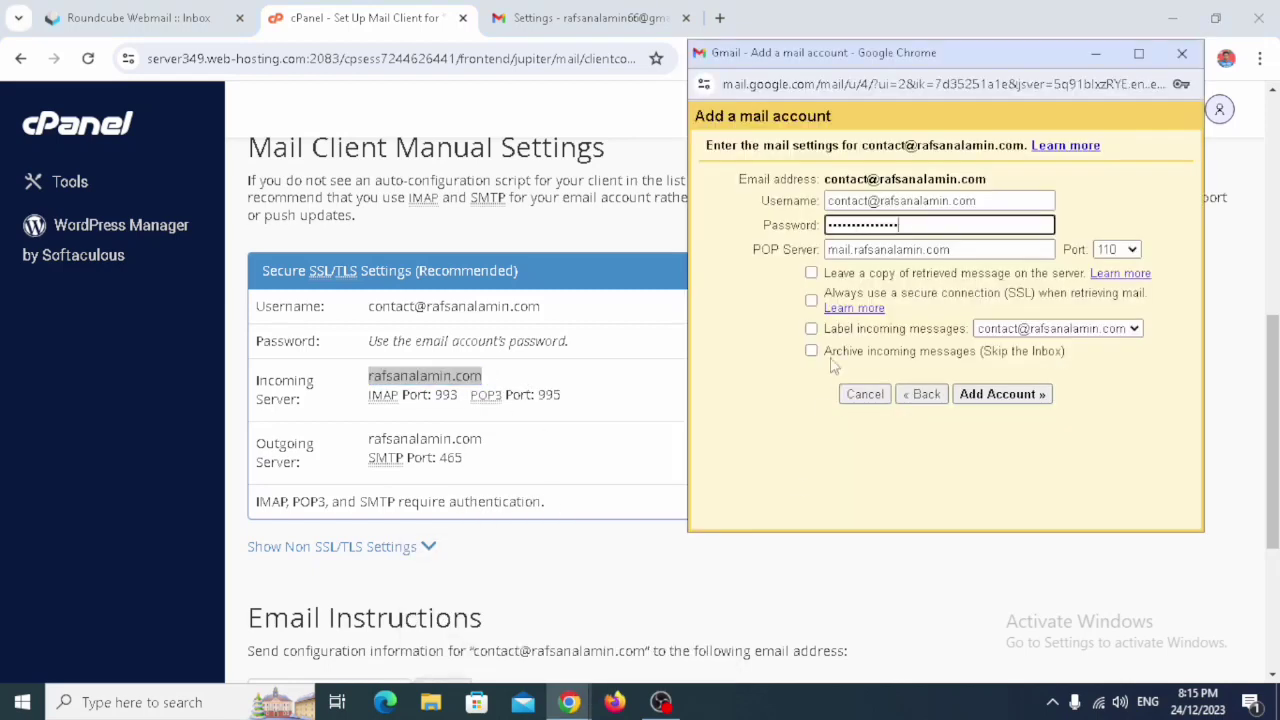
triple_click(906, 250)
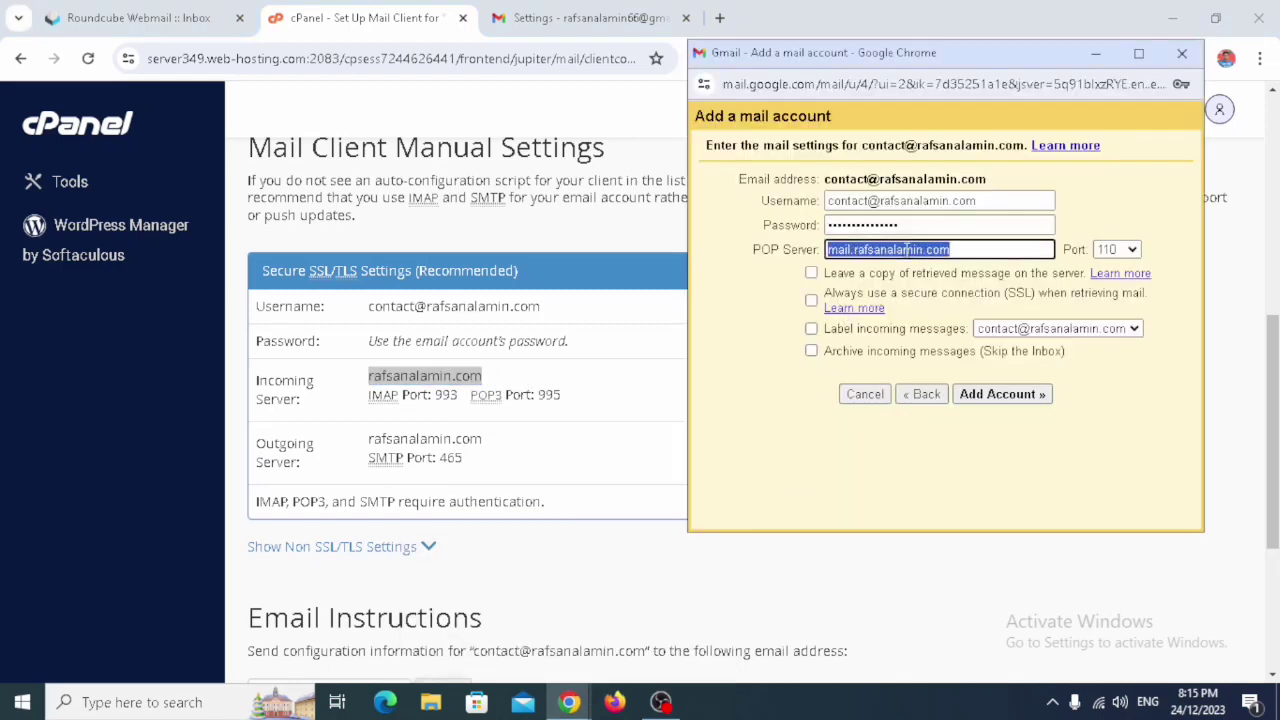
key("ctrl+v")
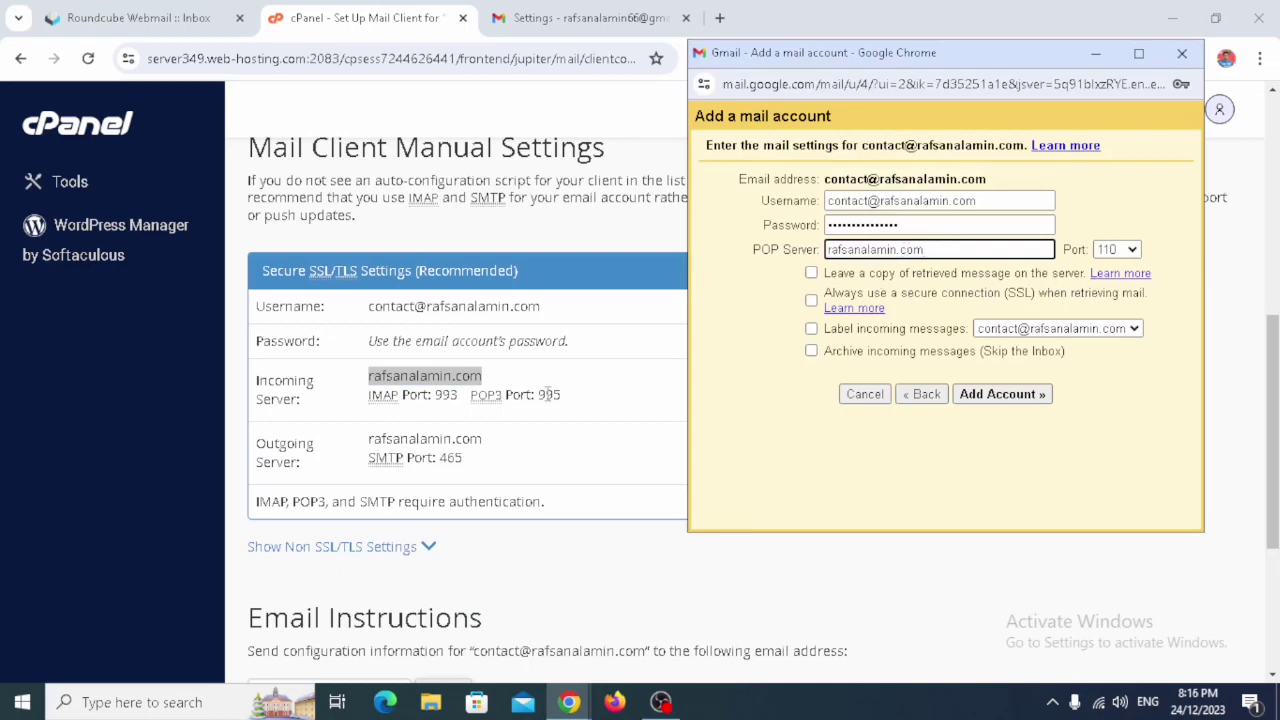
left_click(1117, 252)
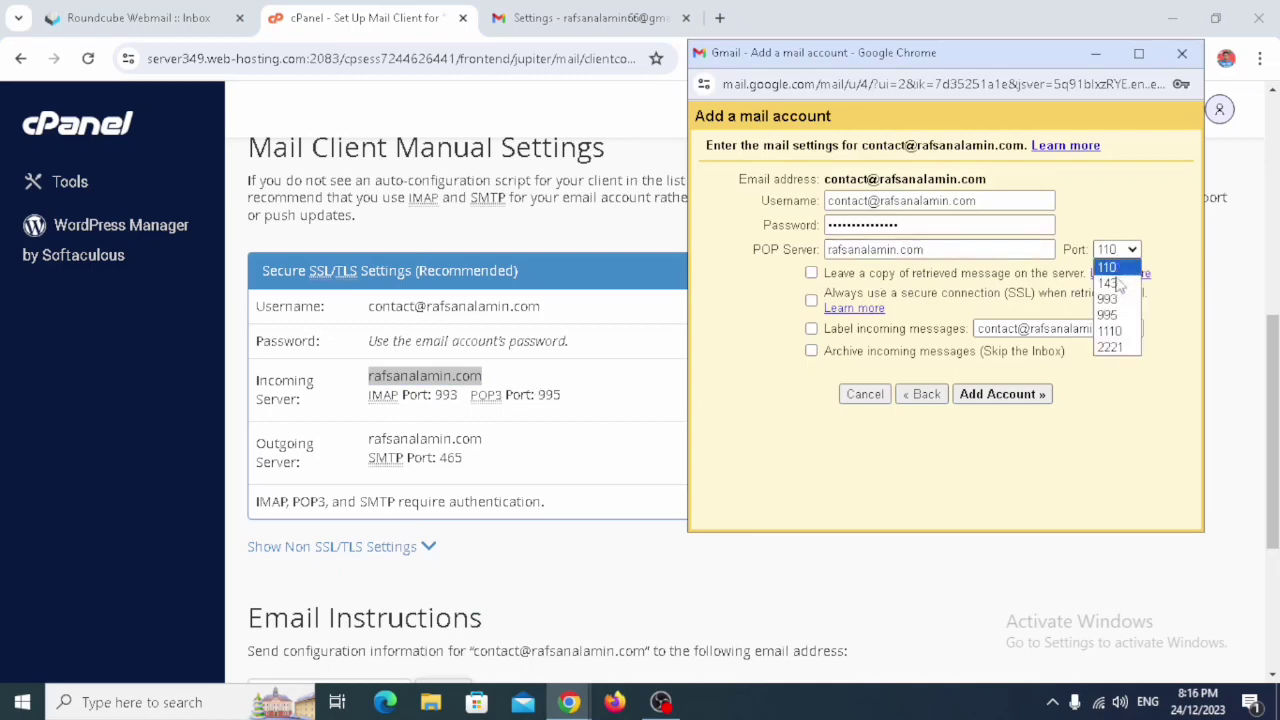
left_click(1108, 316)
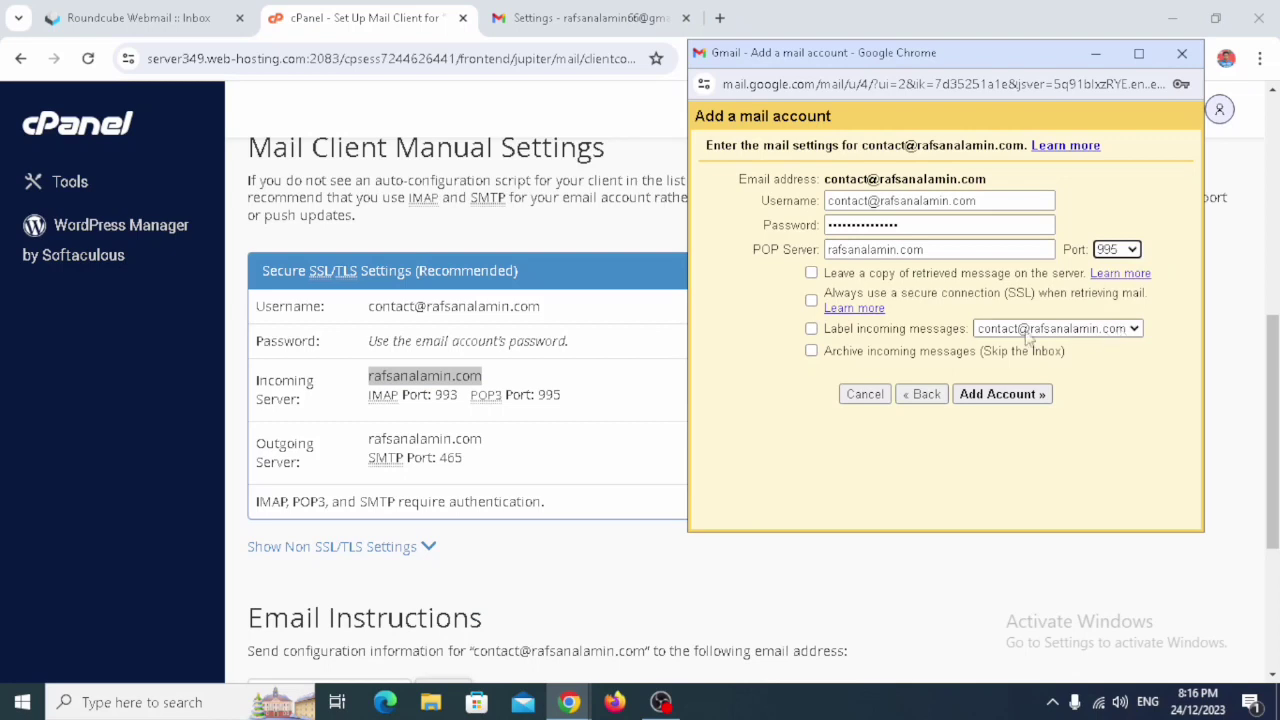
left_click(811, 302)
left_click(811, 329)
left_click(811, 351)
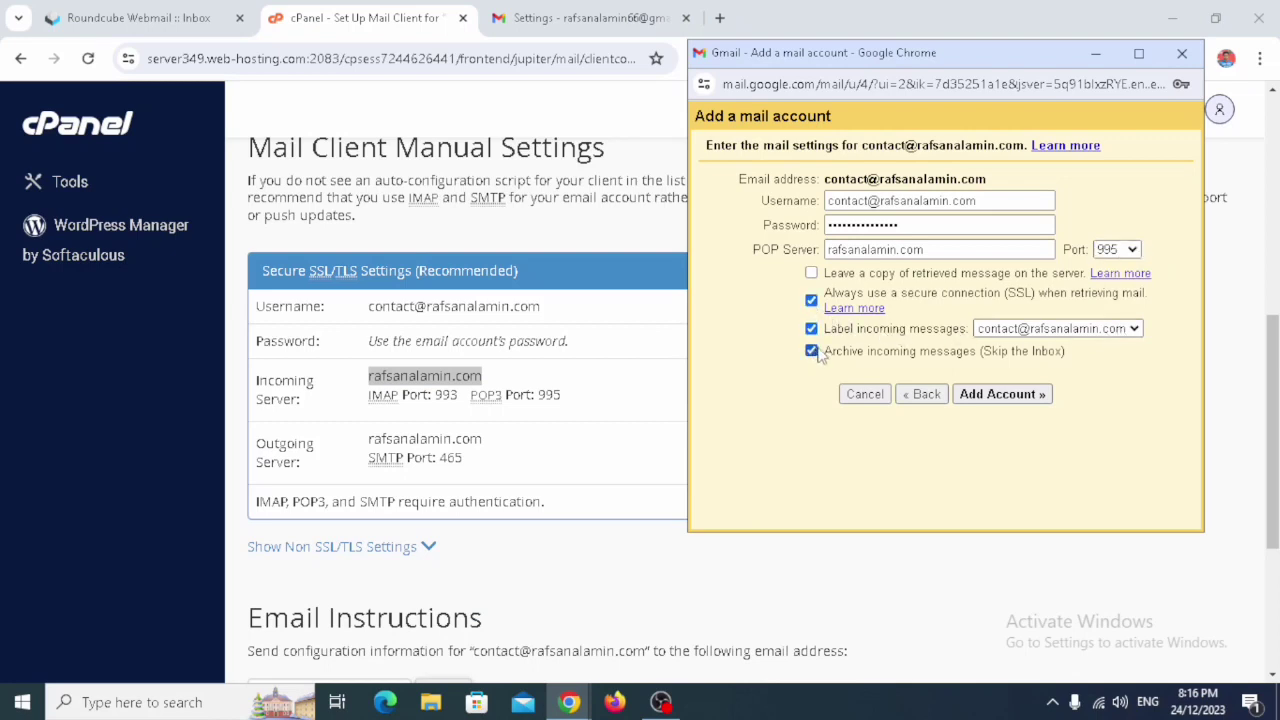
left_click(1005, 401)
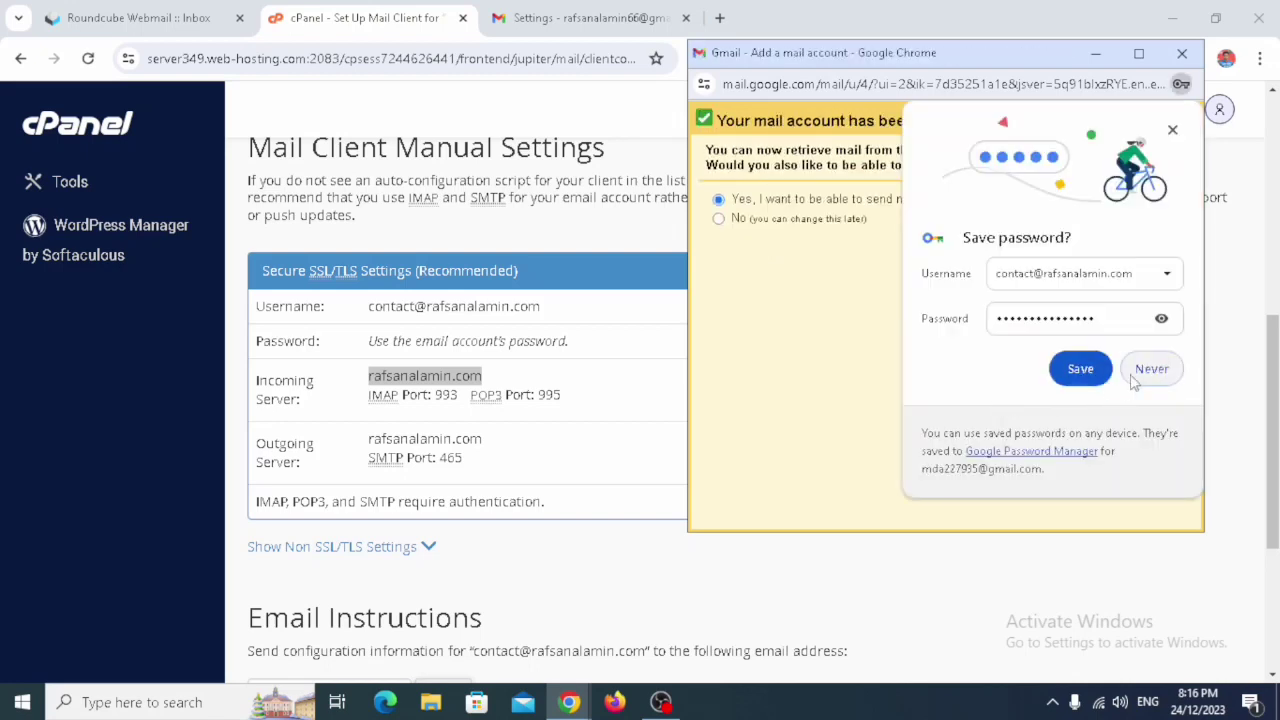
- Dismiss the save-password prompt and choose to also send mail as the contact address
left_click(1135, 376)
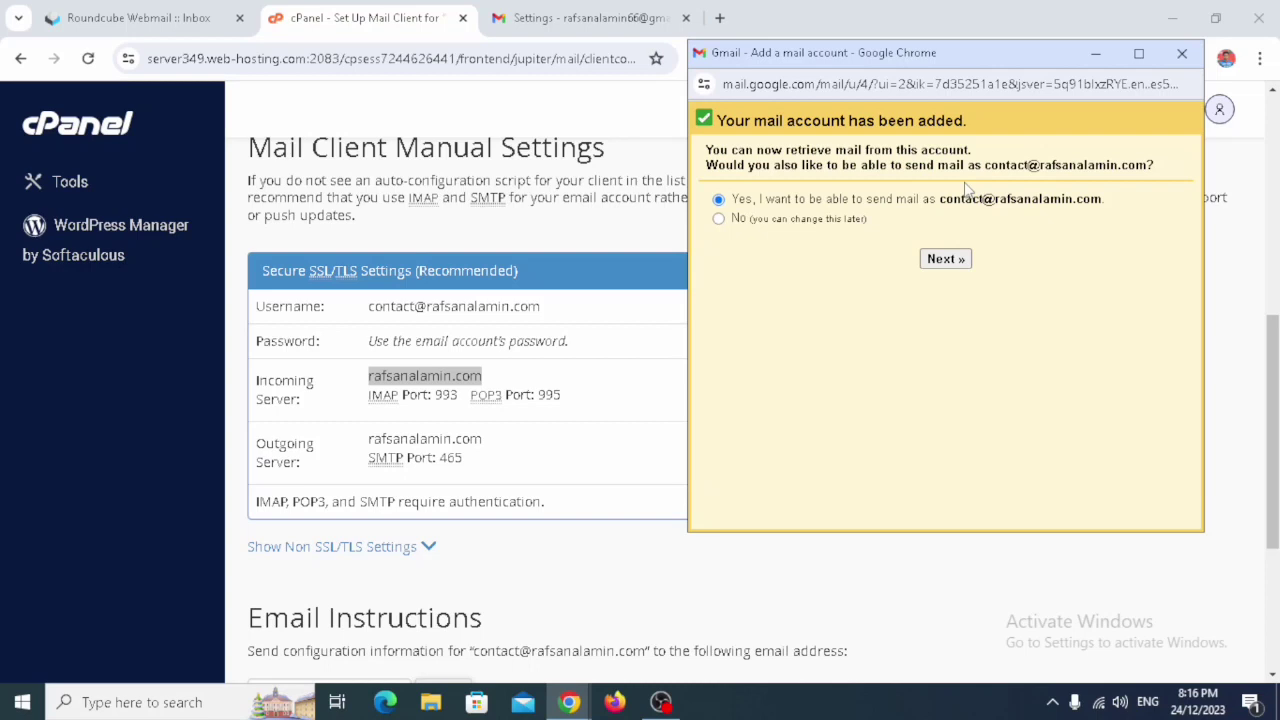
left_click(945, 259)
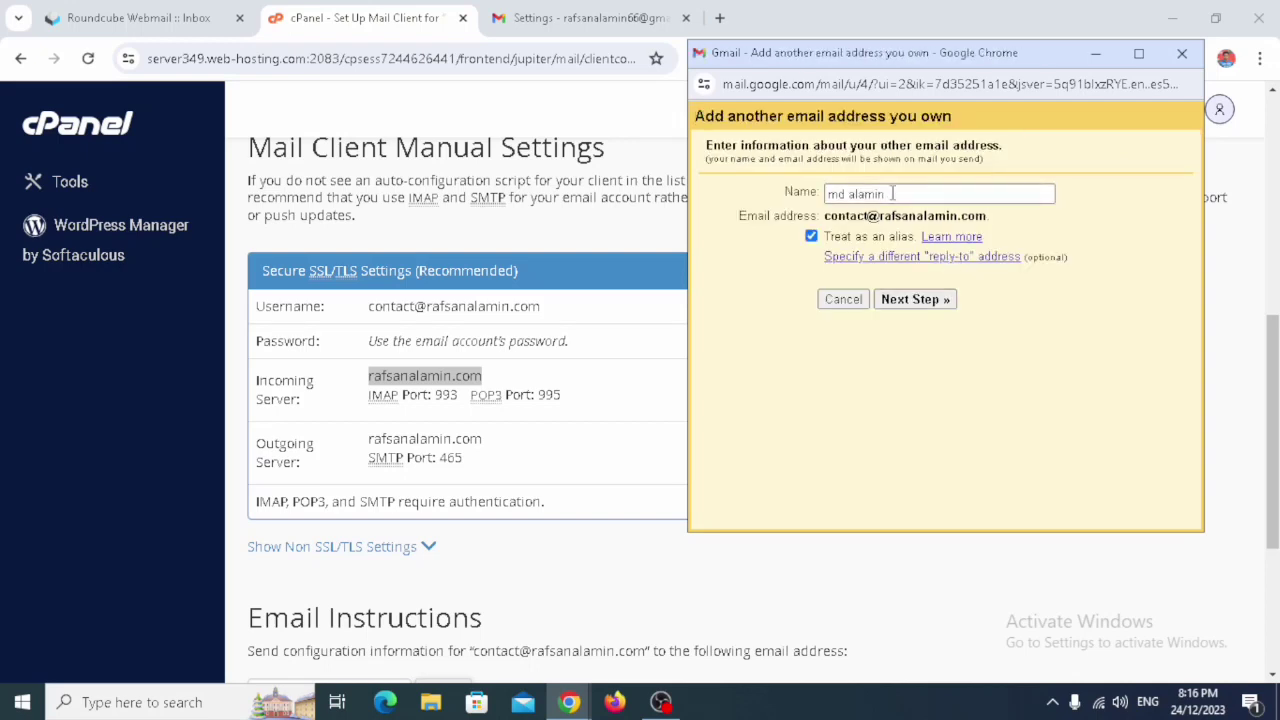
- Change the send-as sender name to the account owner's full name
triple_click(893, 193)
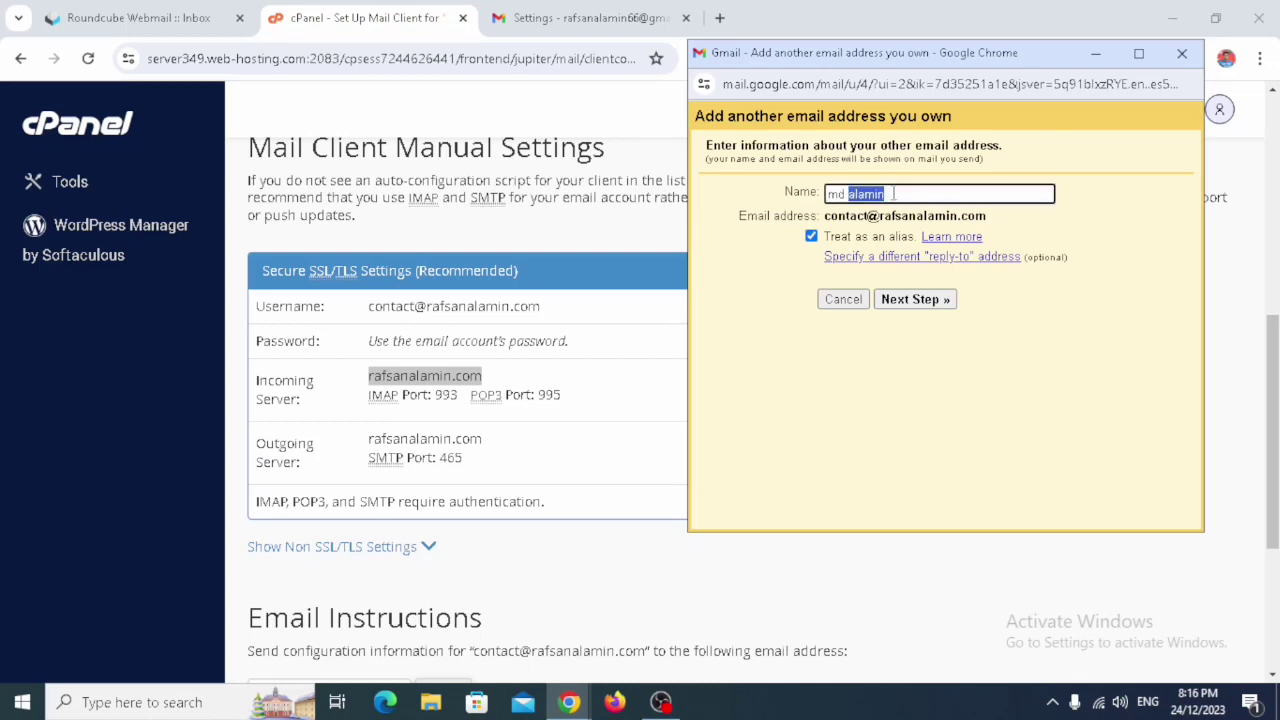
left_click(893, 193)
left_click_drag(986, 216, 898, 216)
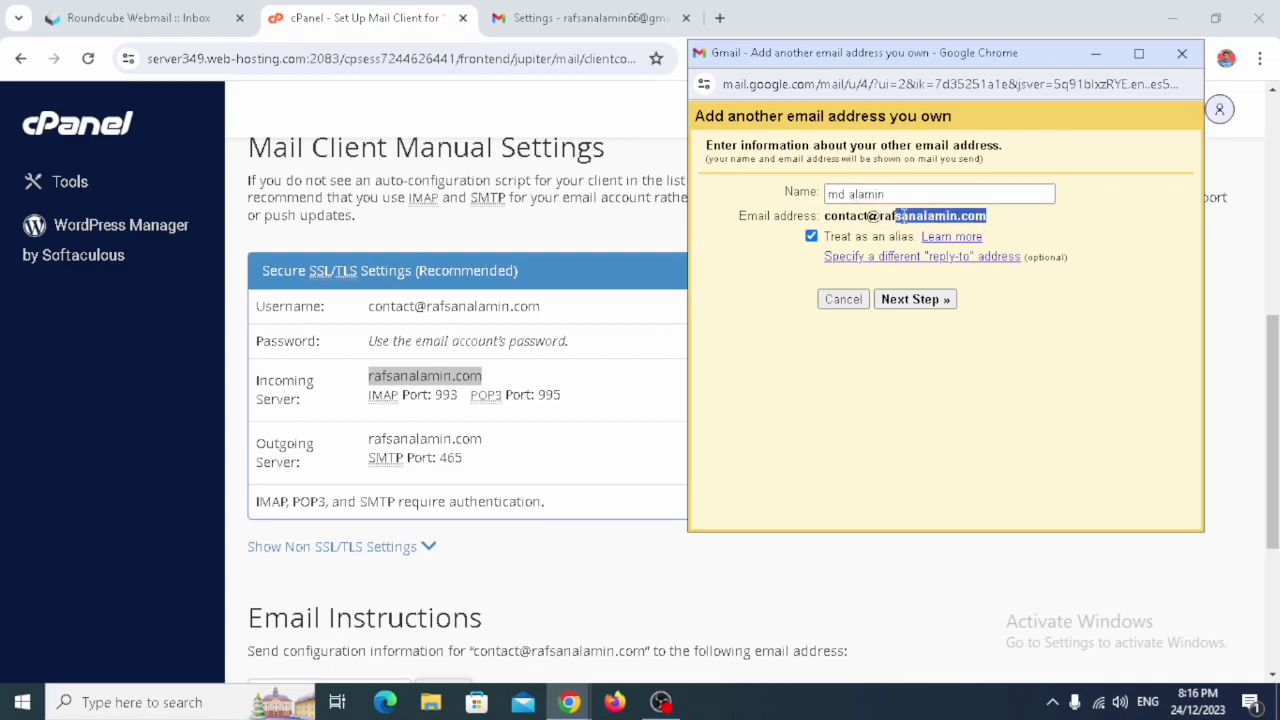
left_click(914, 195)
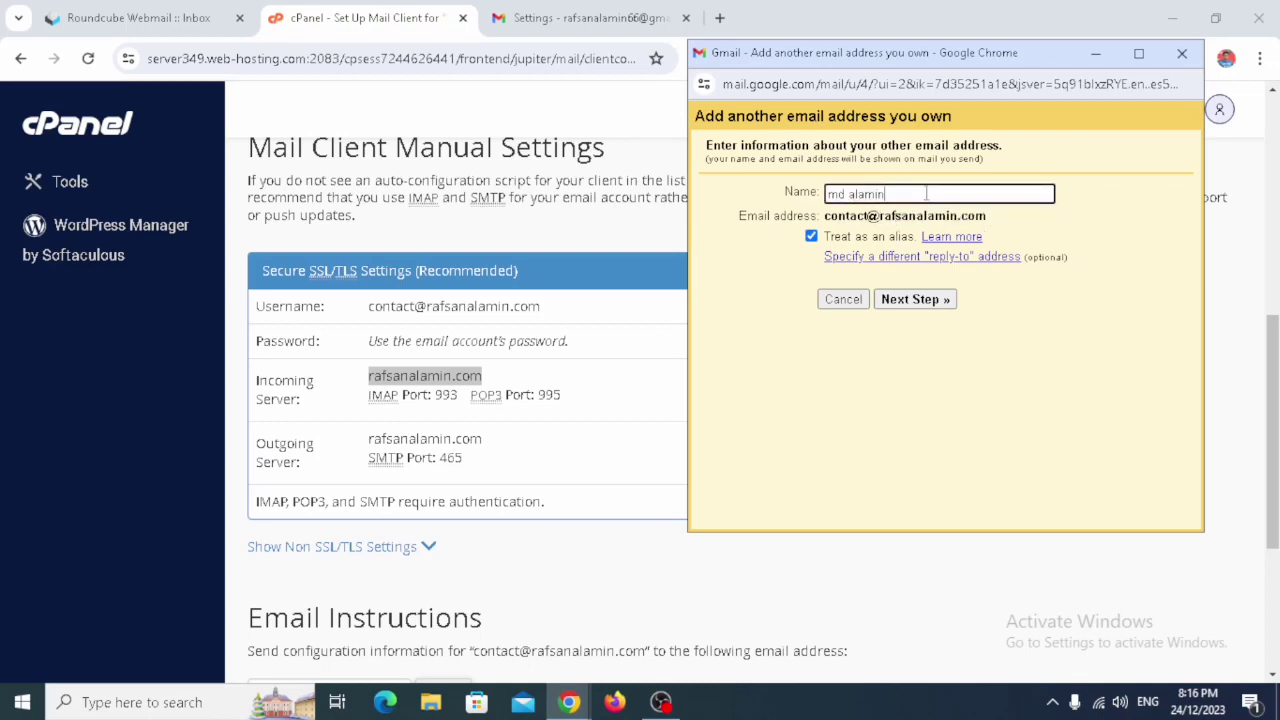
triple_click(926, 194)
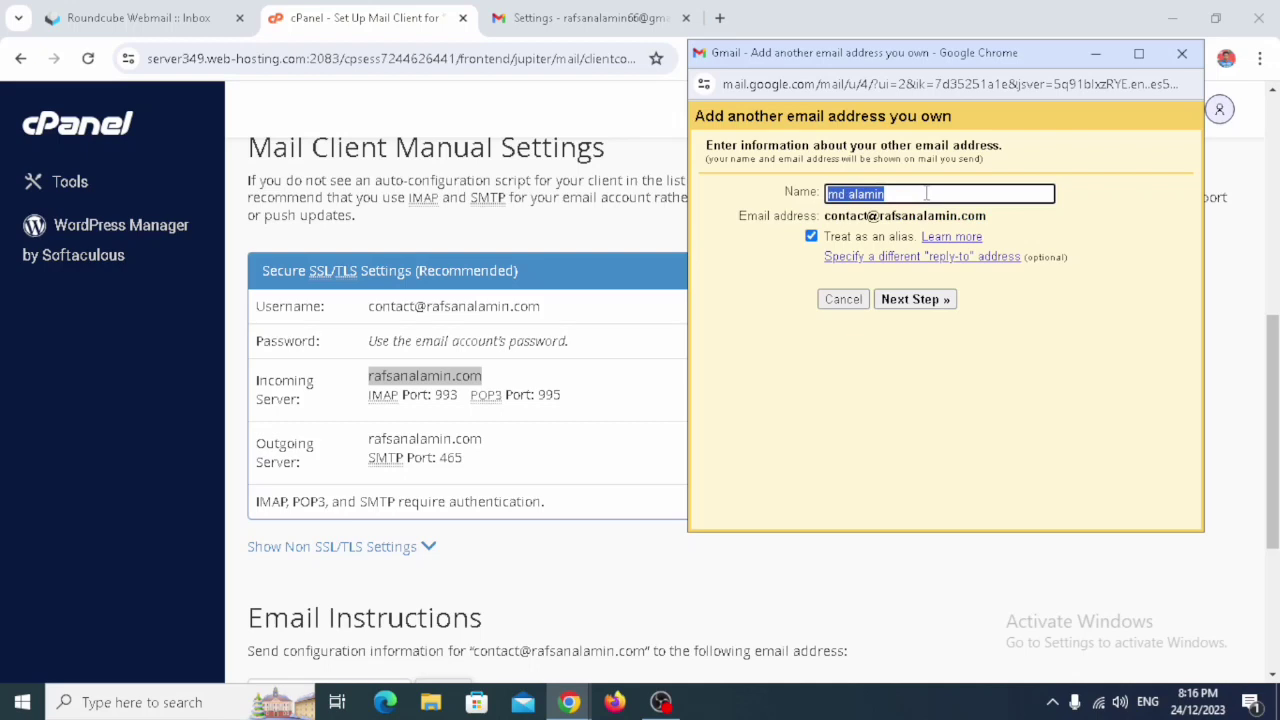
key("BackSpace")
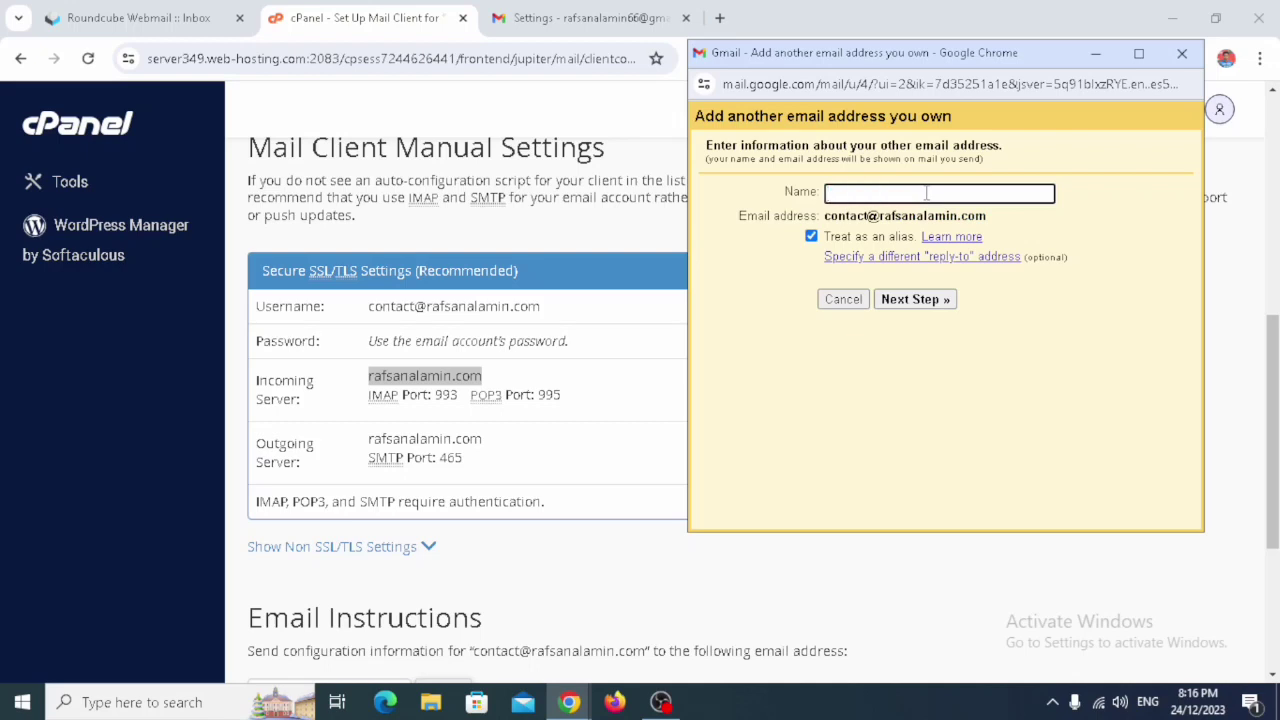
left_click(992, 415)
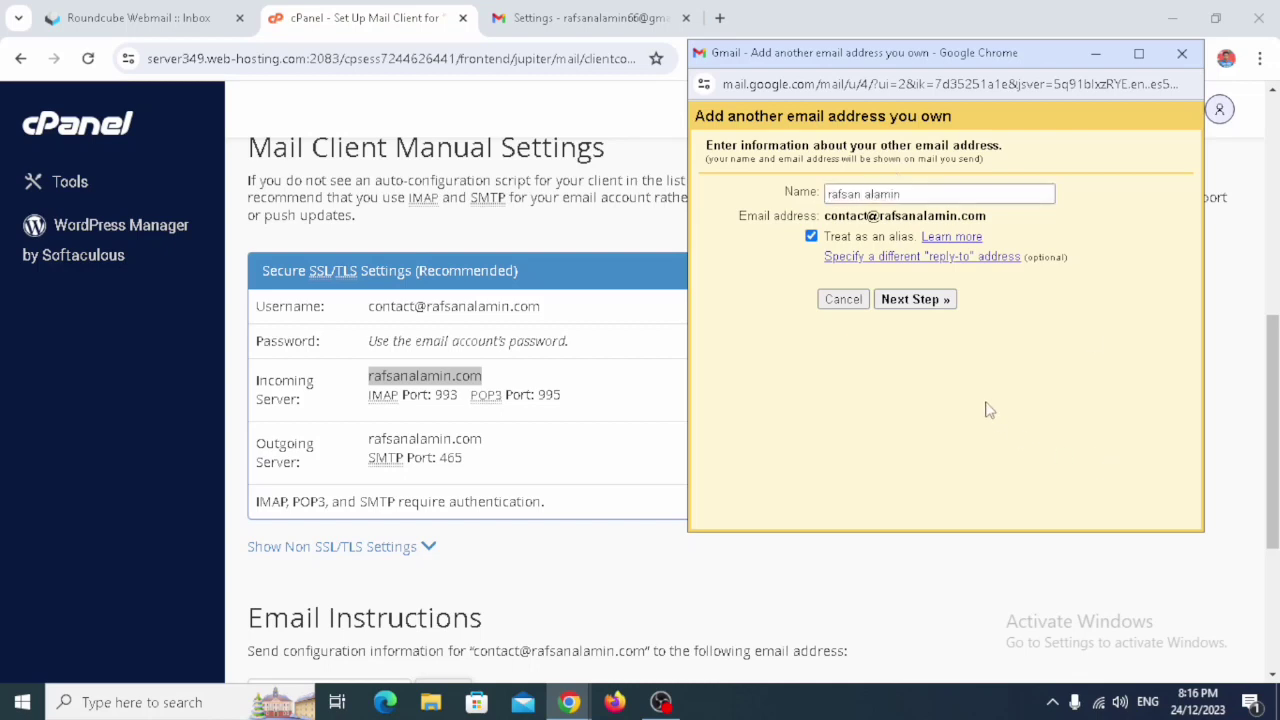
left_click(928, 303)
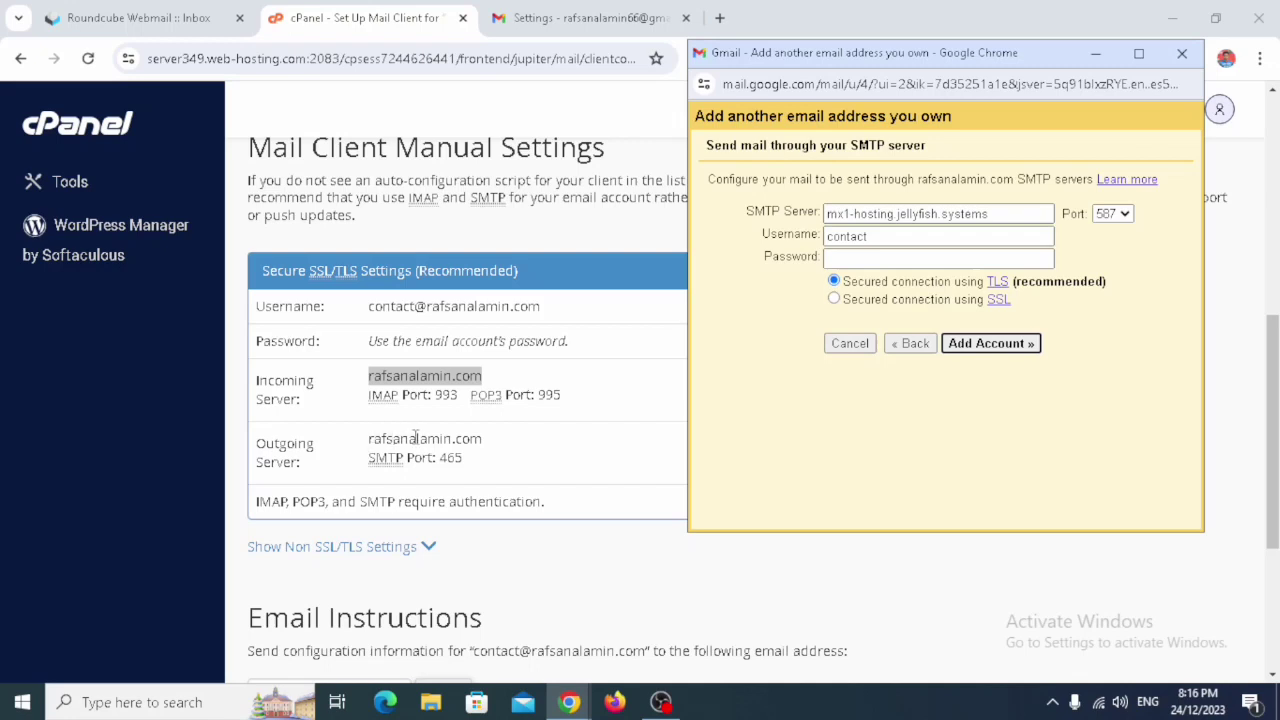
- Copy the outgoing server name from cPanel's mail settings into Gmail's SMTP Server field
left_click(487, 447)
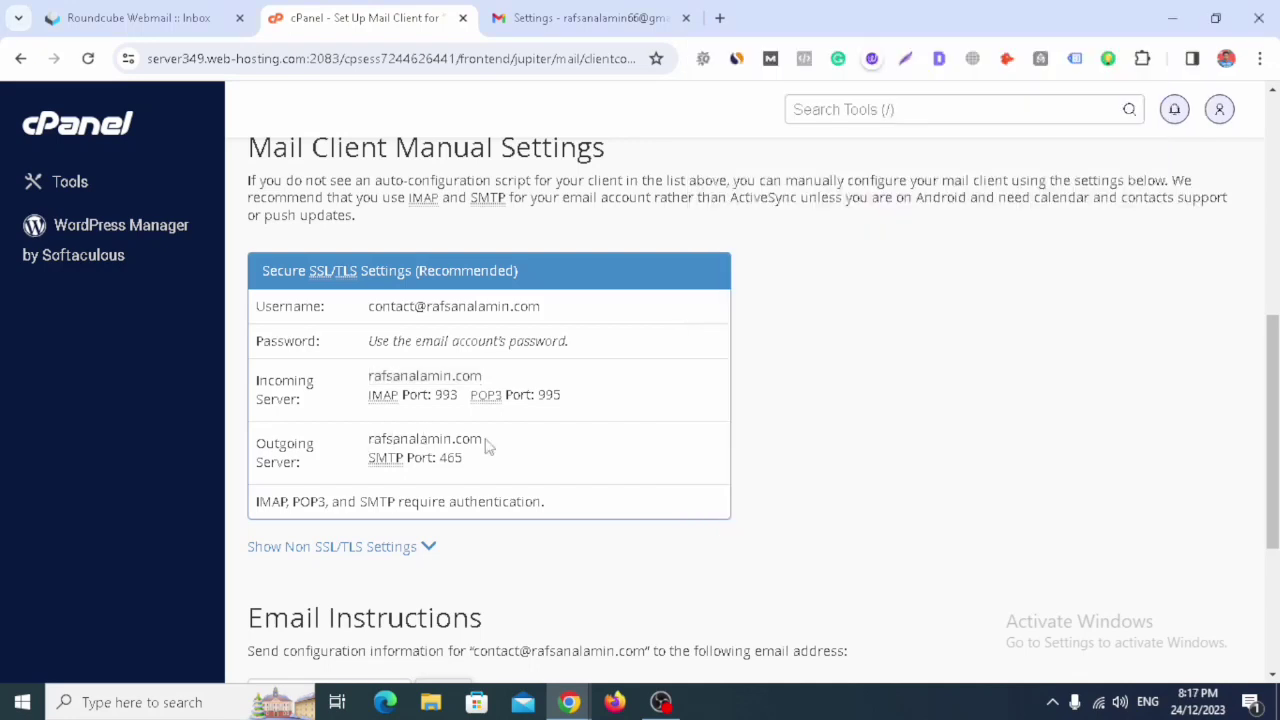
left_click_drag(486, 446, 366, 446)
right_click(386, 446)
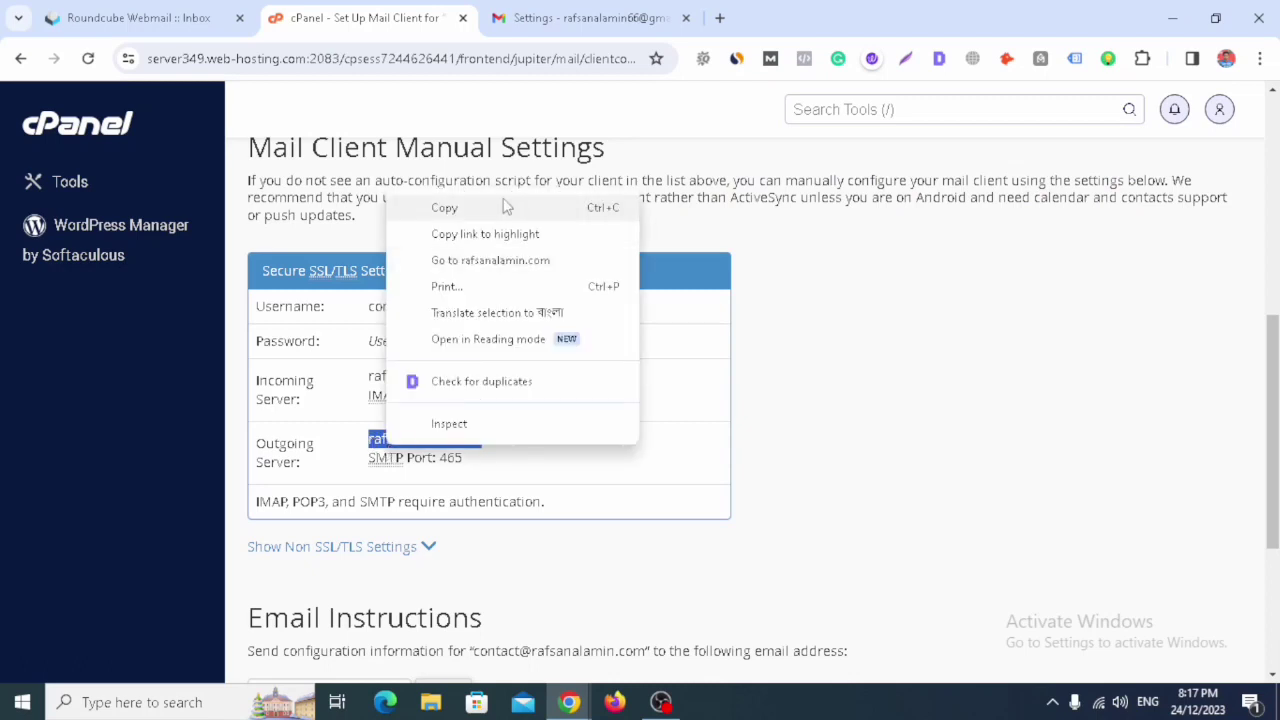
left_click(498, 214)
left_click(569, 702)
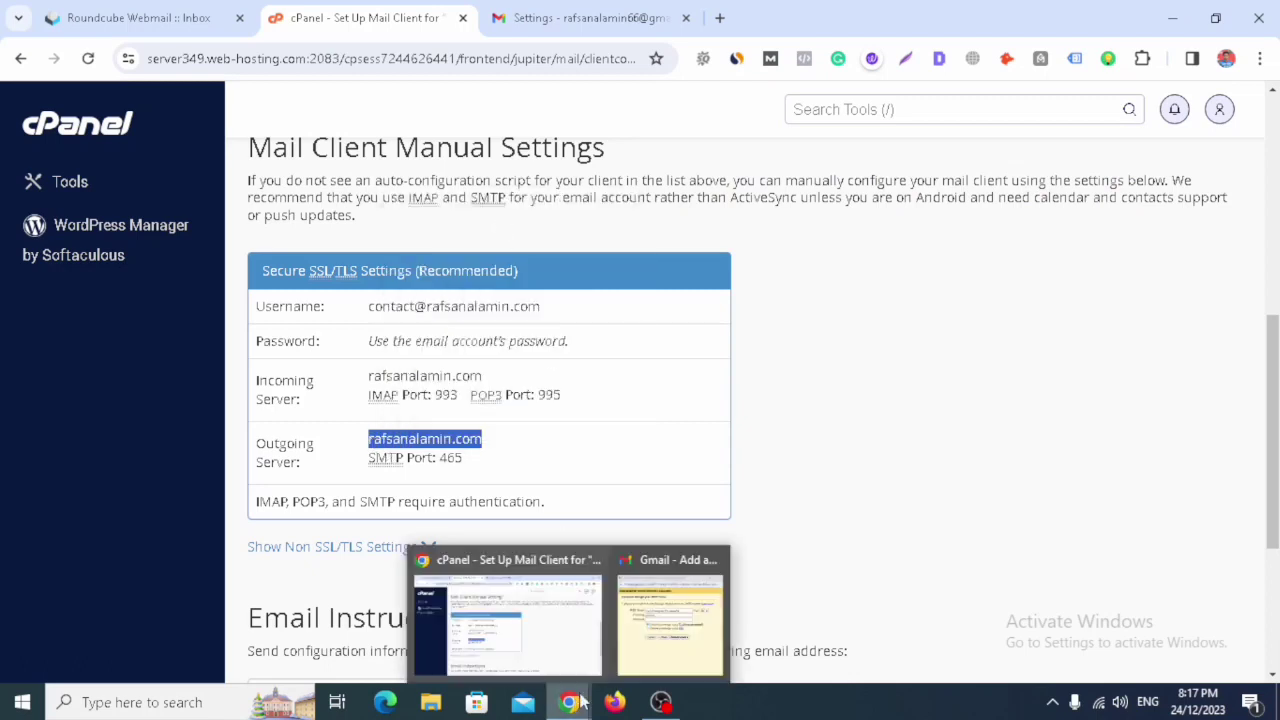
left_click(640, 663)
triple_click(873, 207)
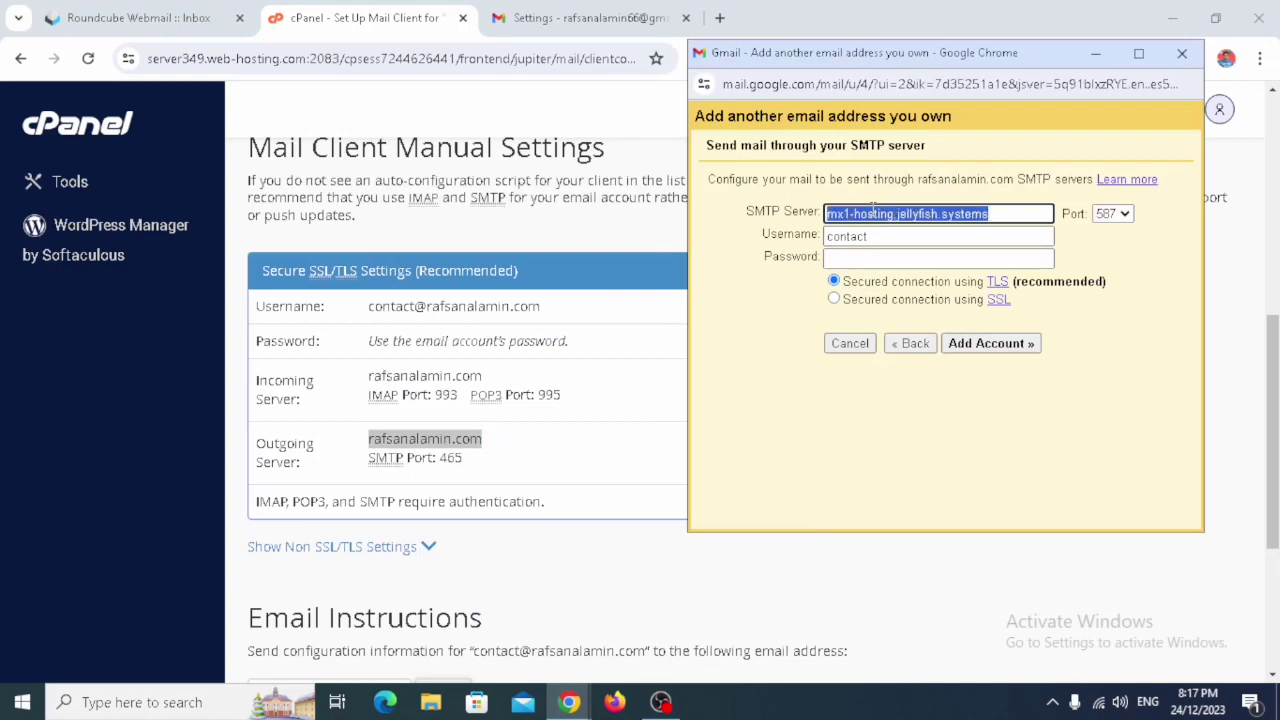
key("ctrl+v")
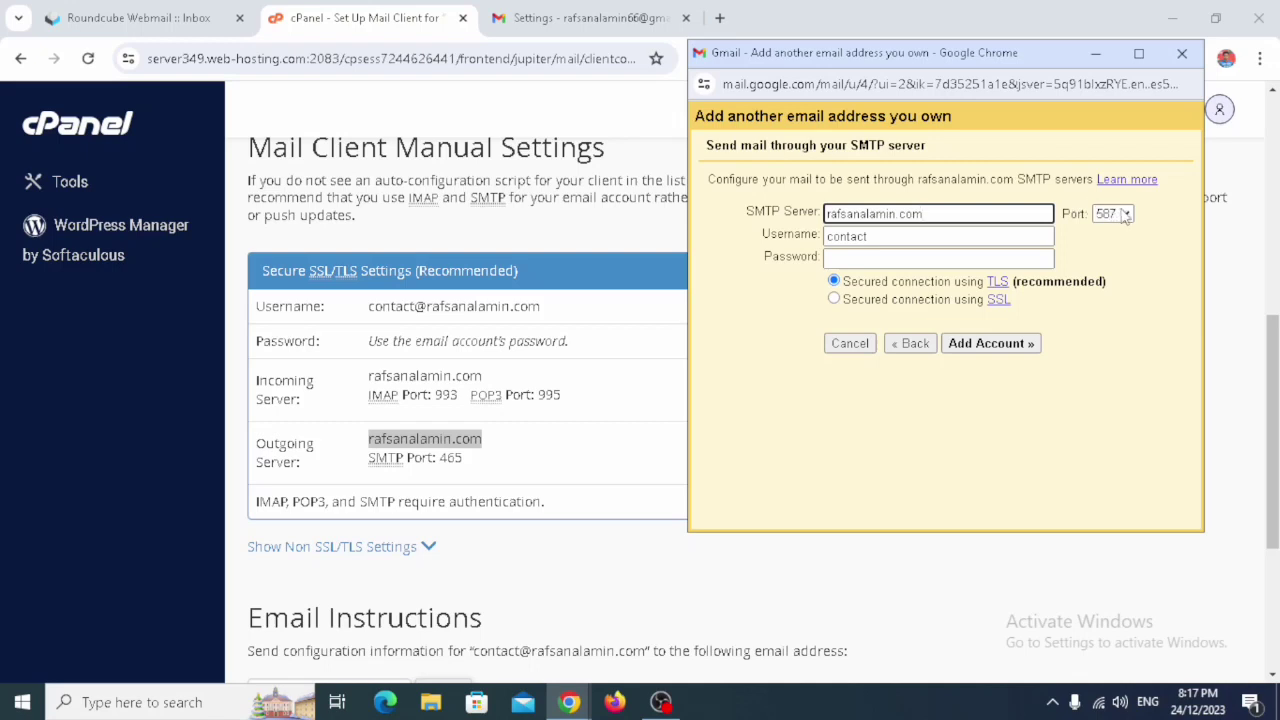
- Choose port 465, set the username to the full domain address, enter the password, and add the account
left_click(1125, 215)
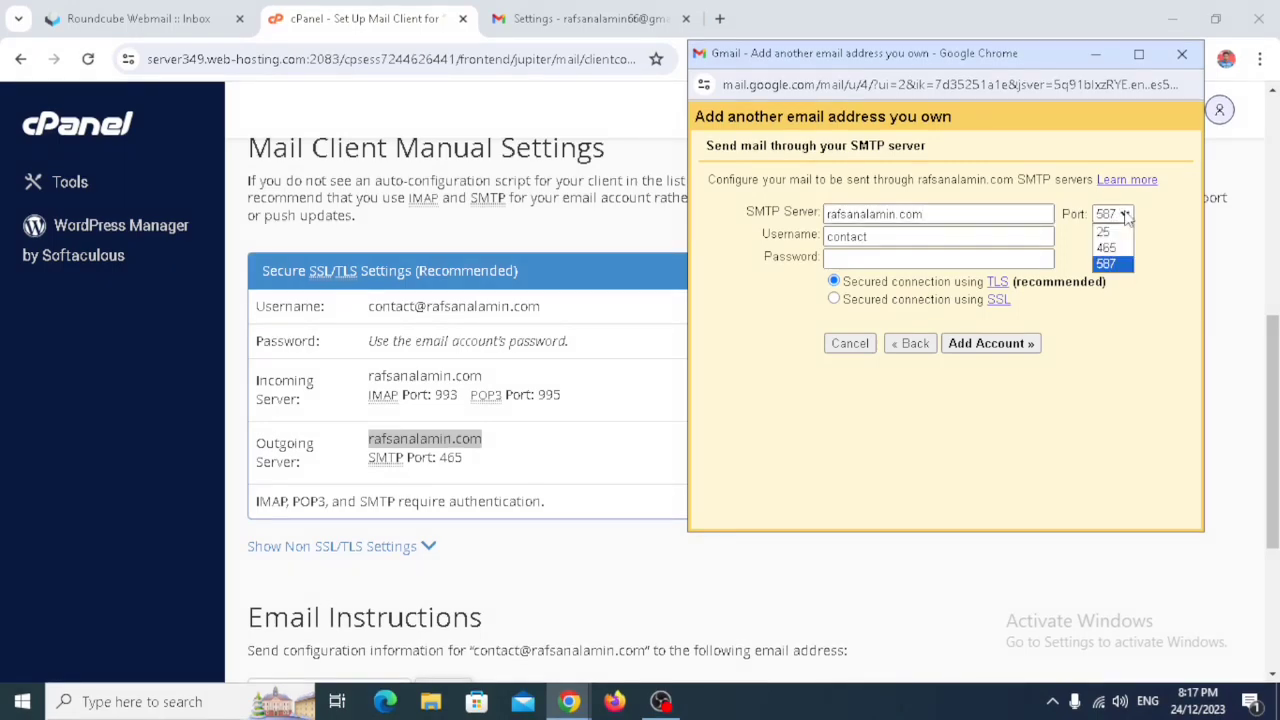
left_click(1120, 249)
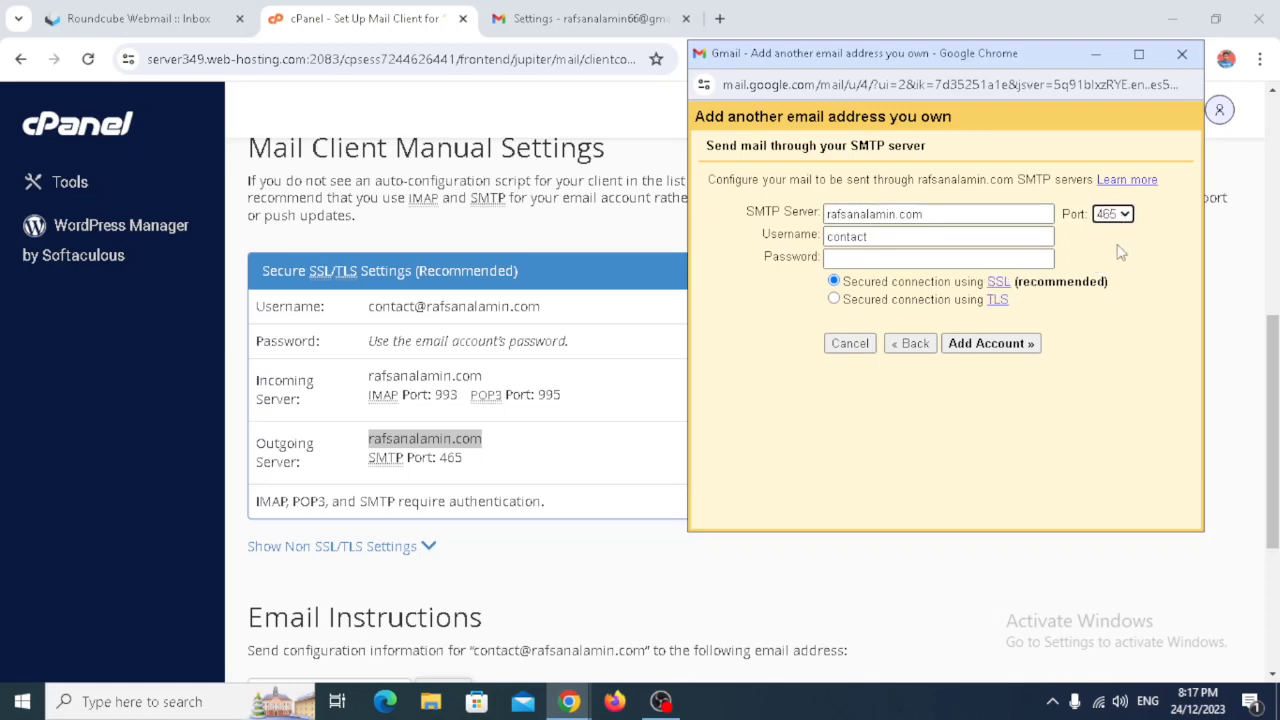
double_click(909, 236)
left_click(909, 236)
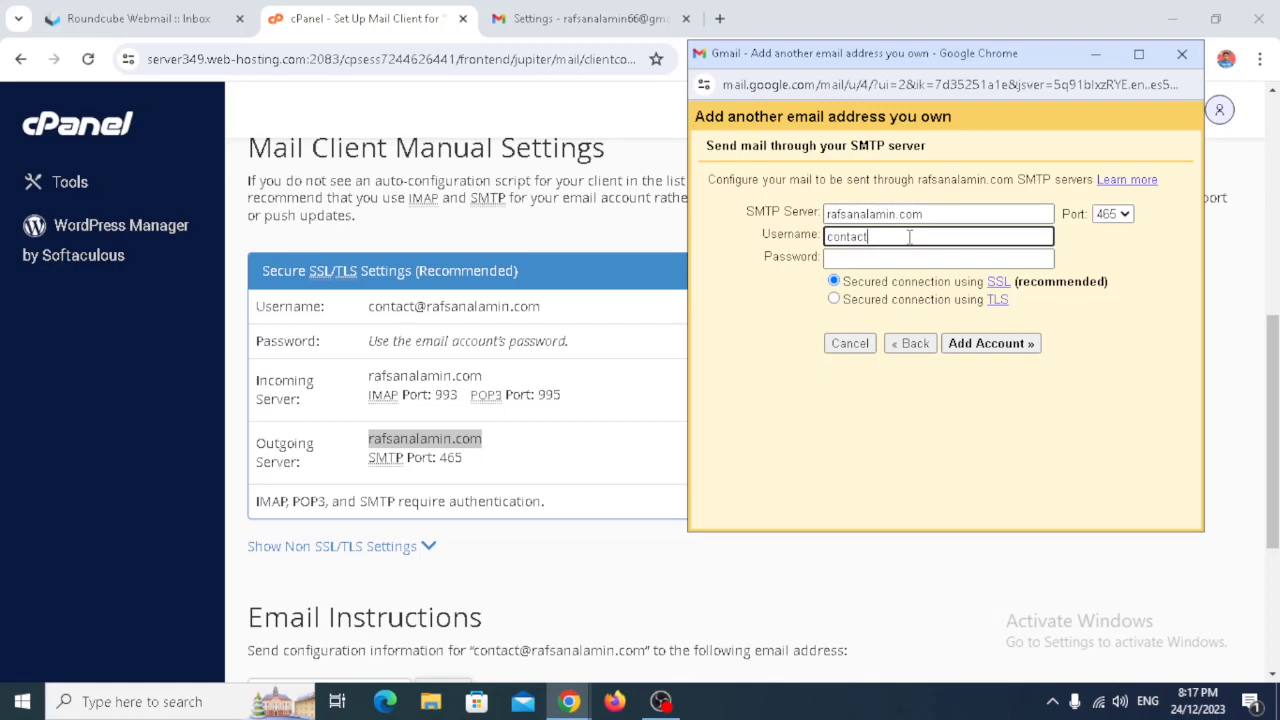
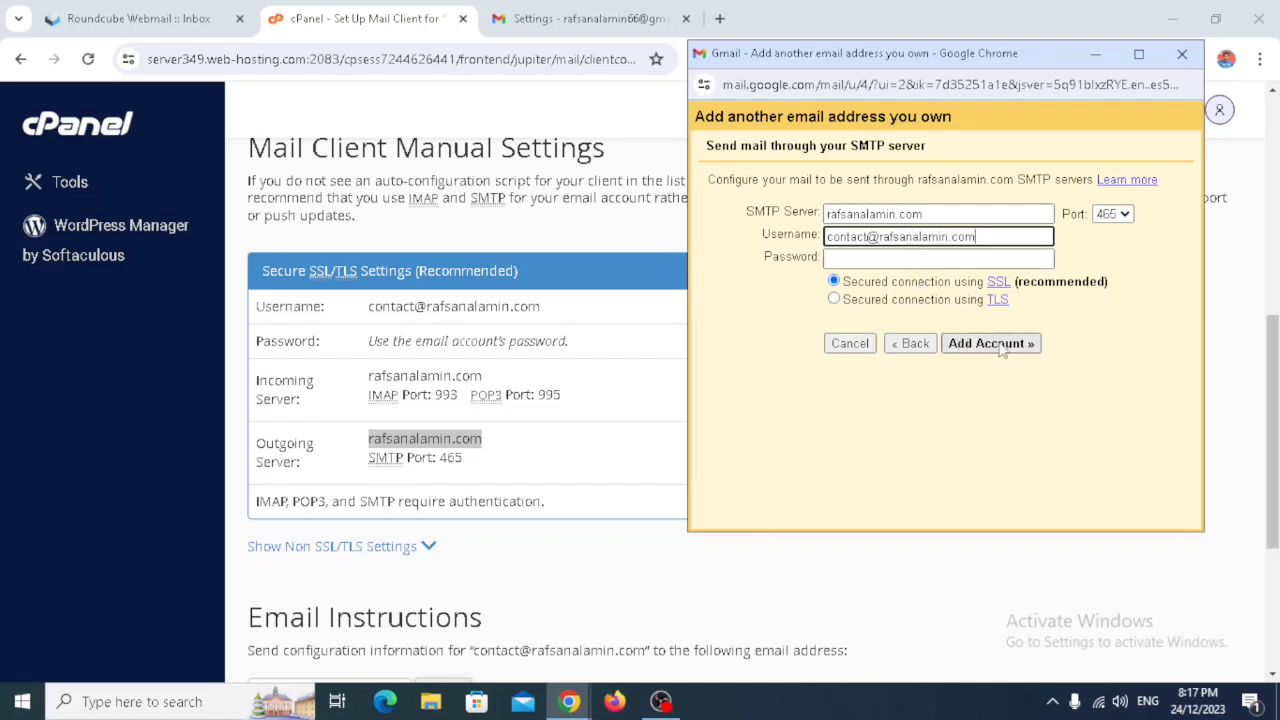
left_click(923, 260)
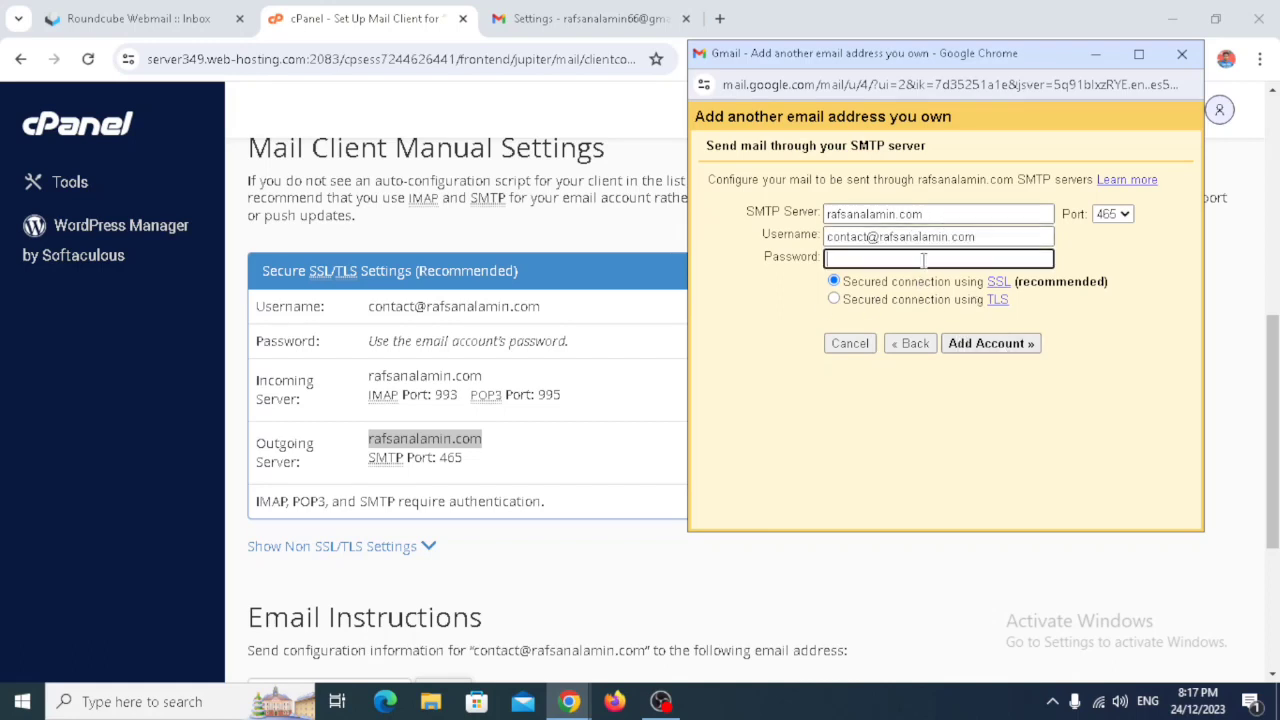
type("••")
left_click(1015, 350)
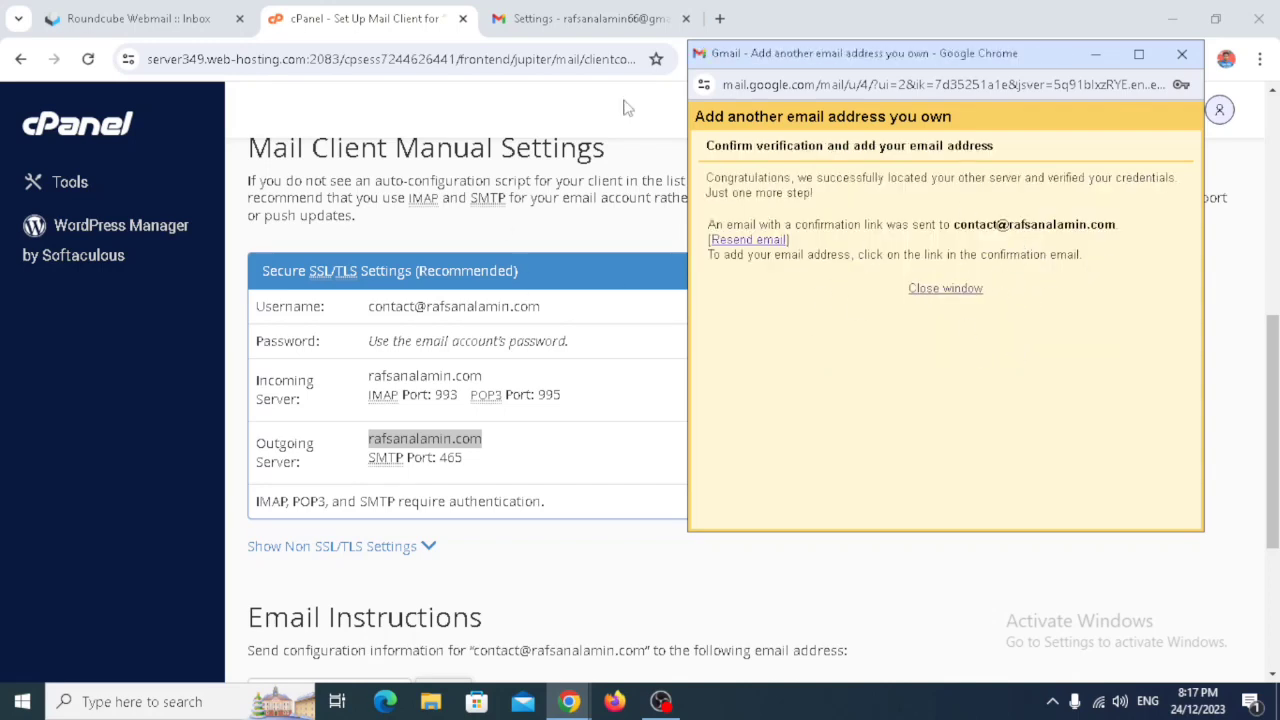
- Refresh the Roundcube inbox, open the Gmail Confirmation email and follow its confirmation link
left_click(147, 14)
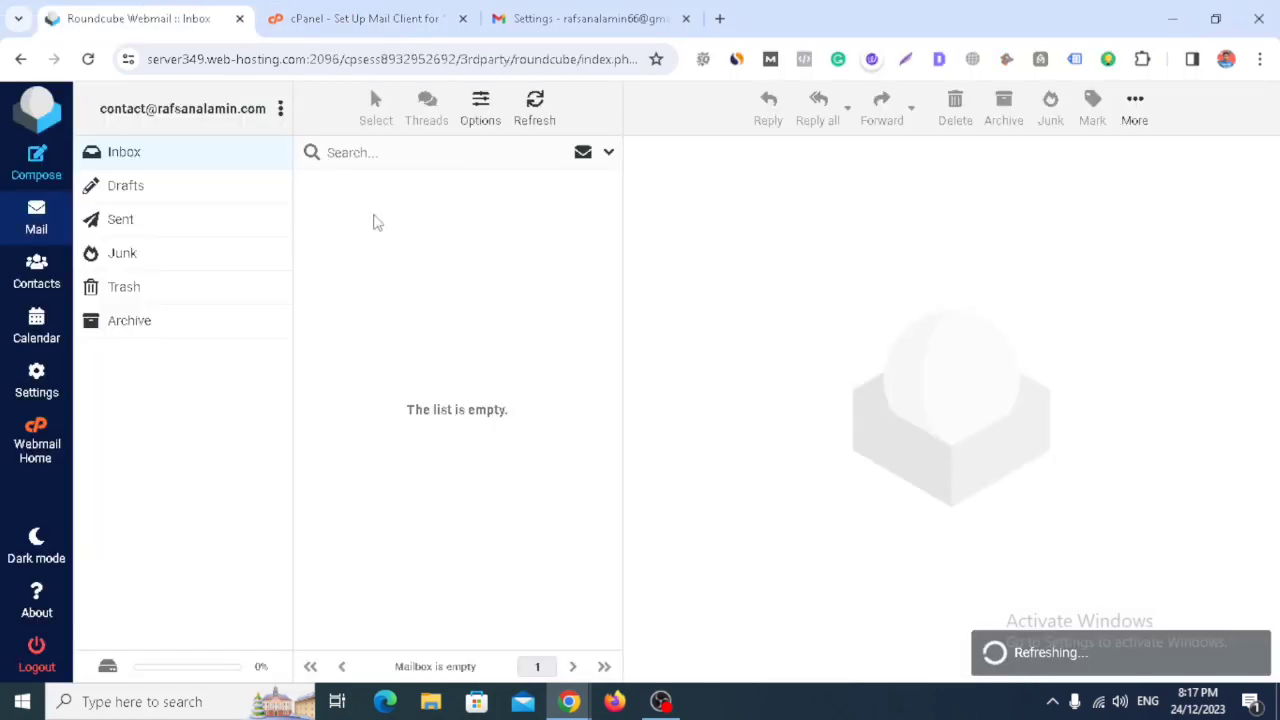
left_click(88, 62)
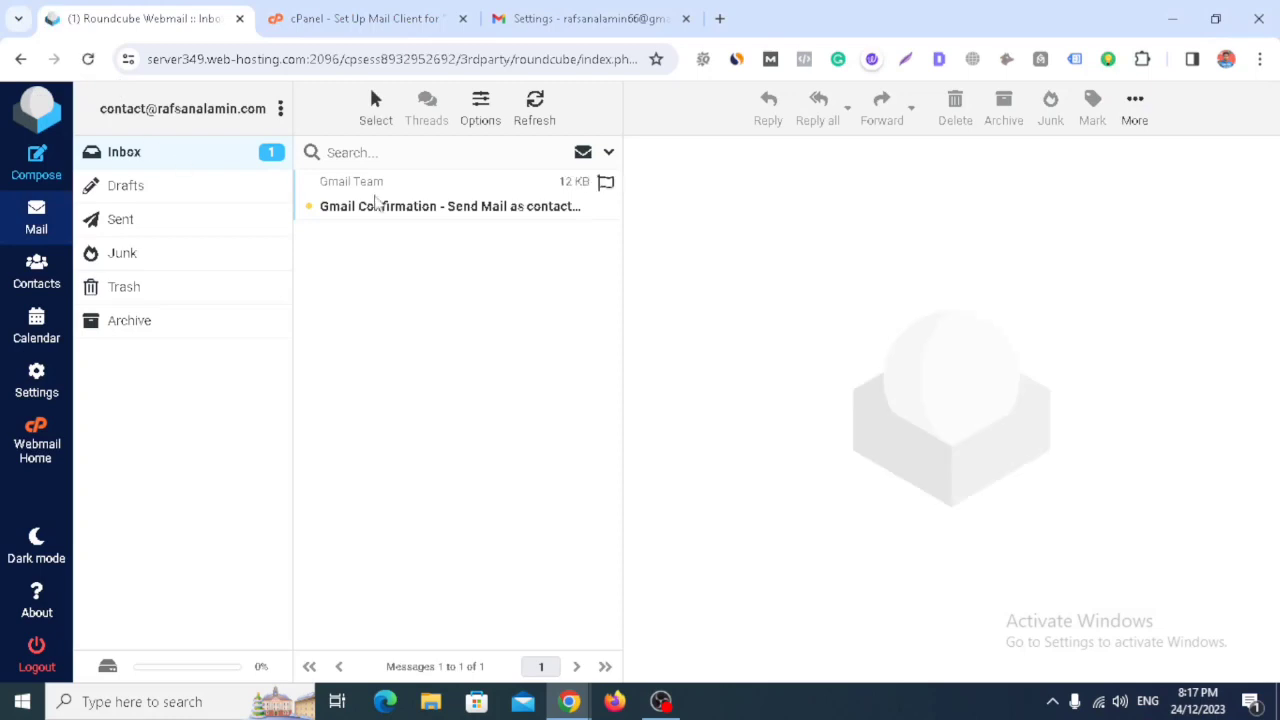
left_click(452, 207)
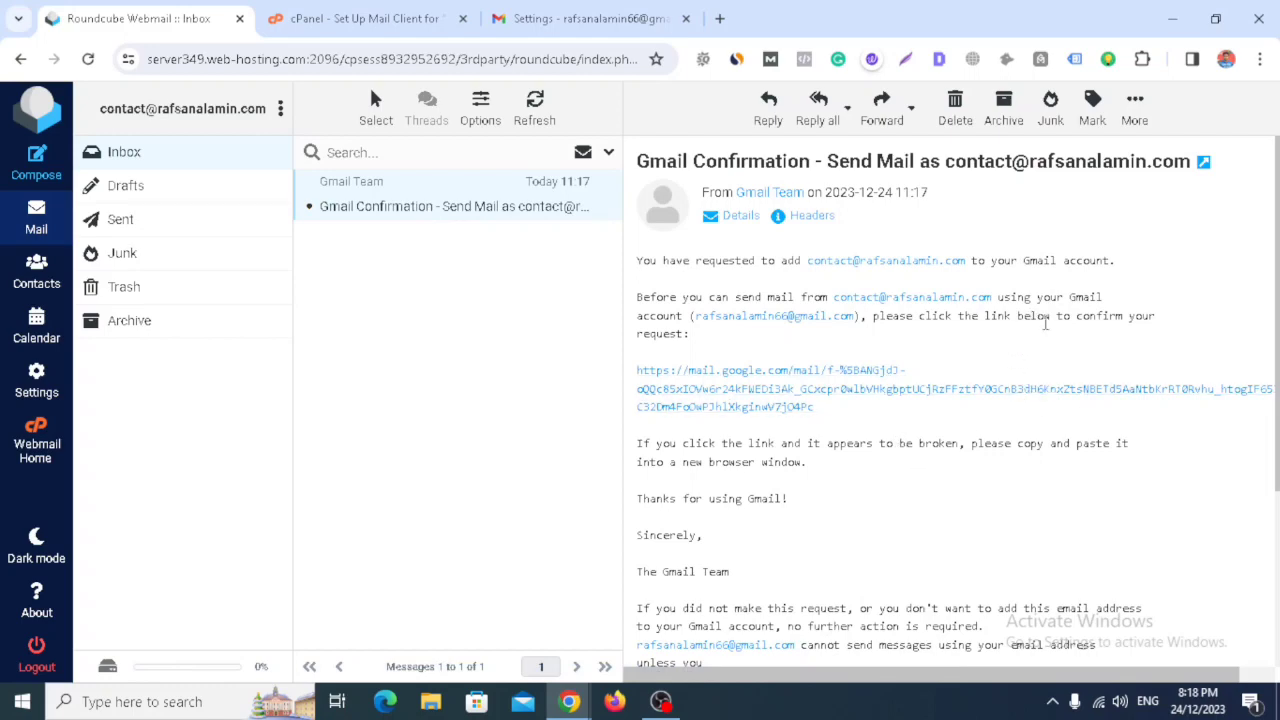
scroll(1045, 323, "down", 3)
scroll(1046, 357, "up", 4)
left_click(790, 393)
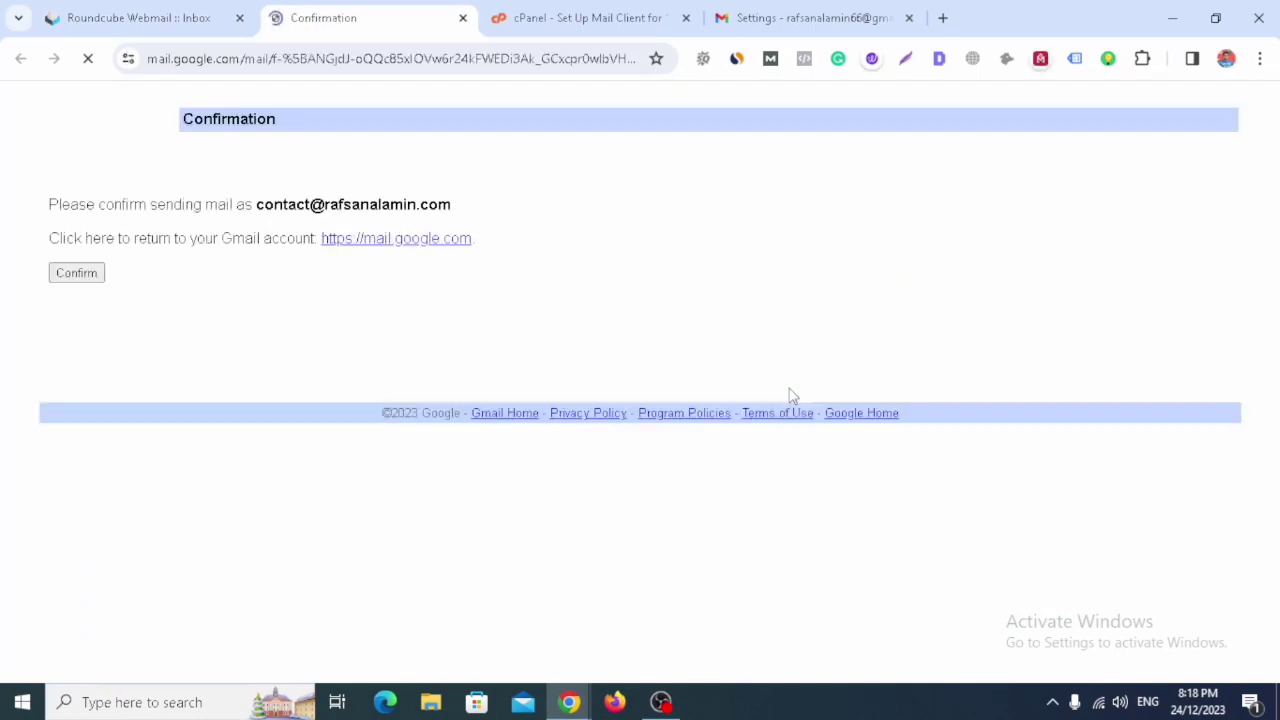
left_click(77, 282)
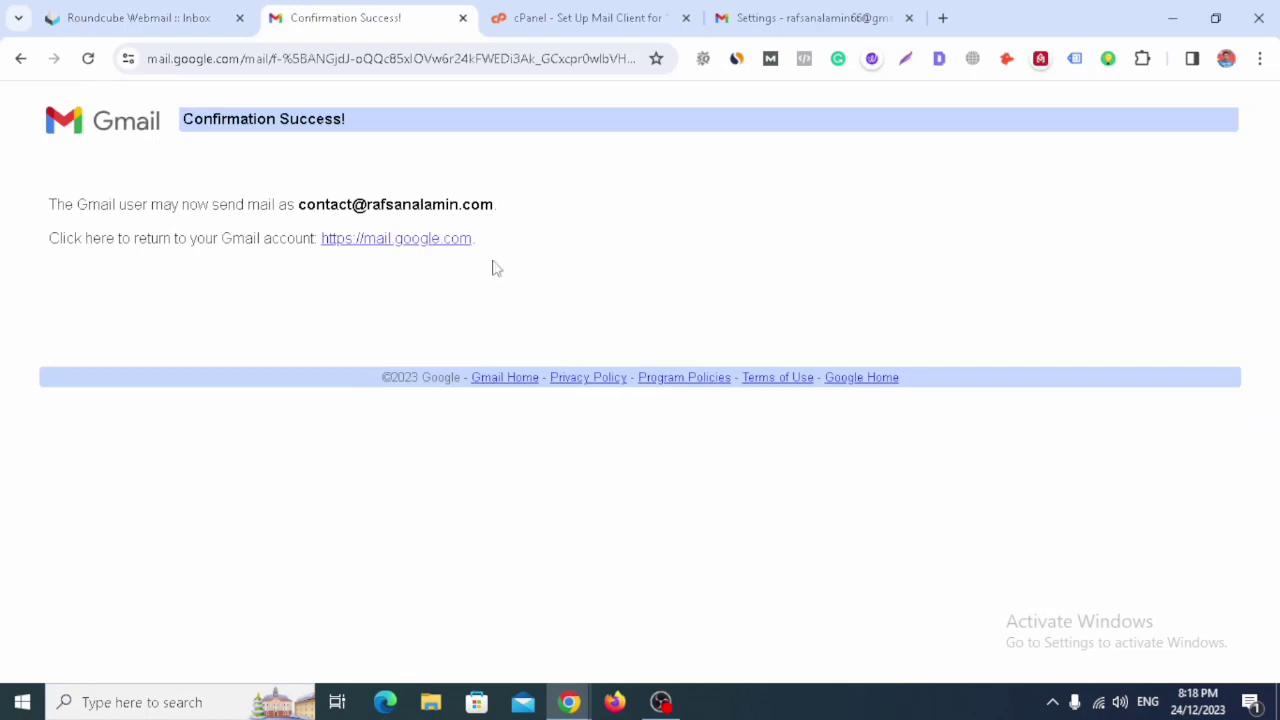
left_click(799, 18)
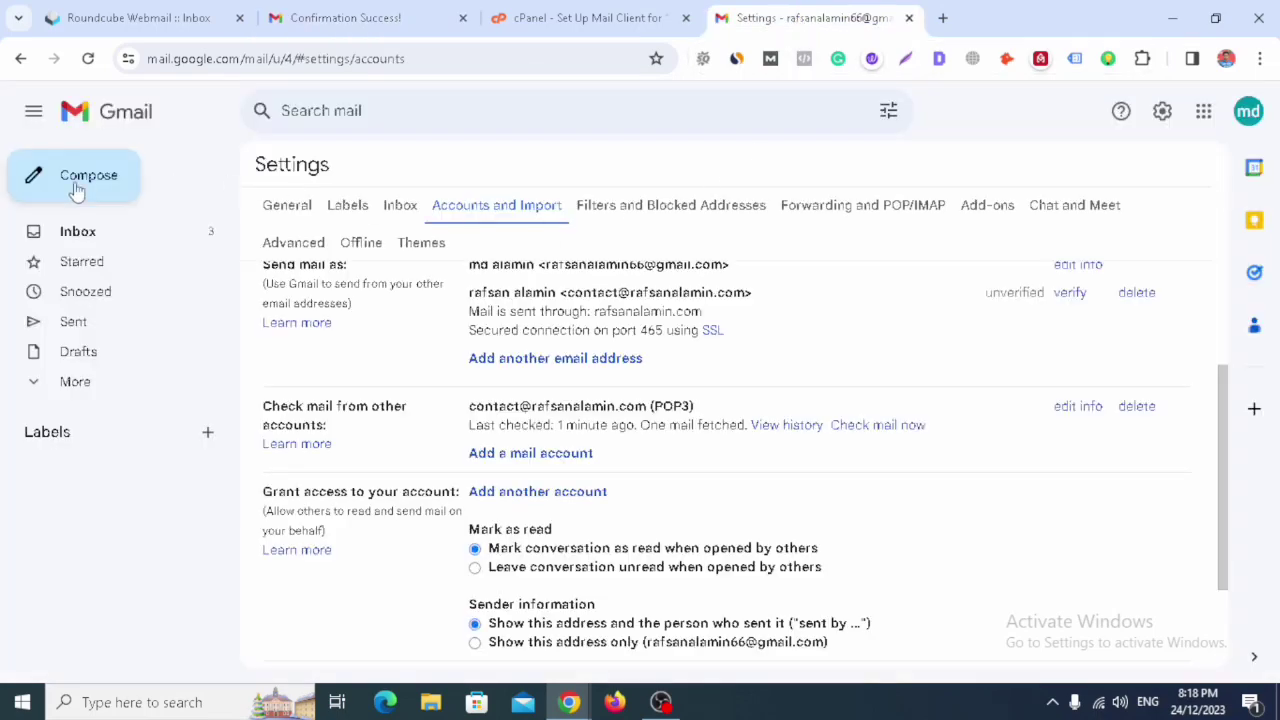
left_click(117, 124)
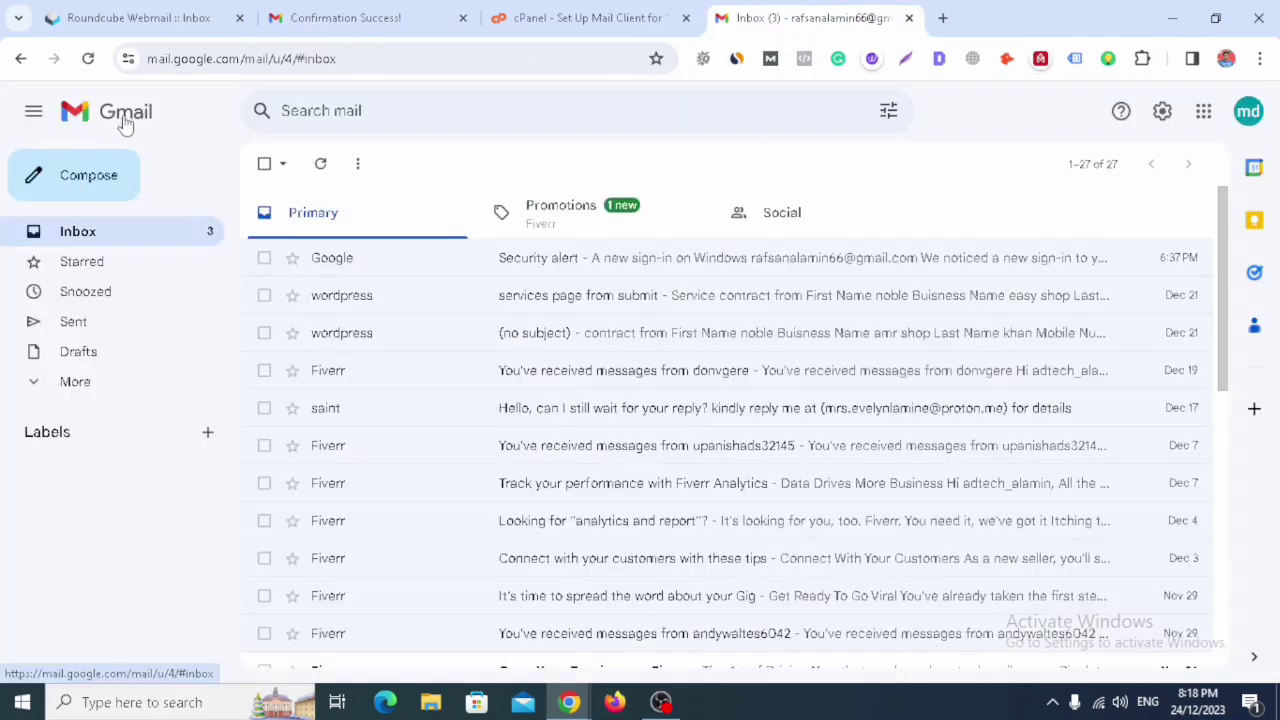
left_click(89, 66)
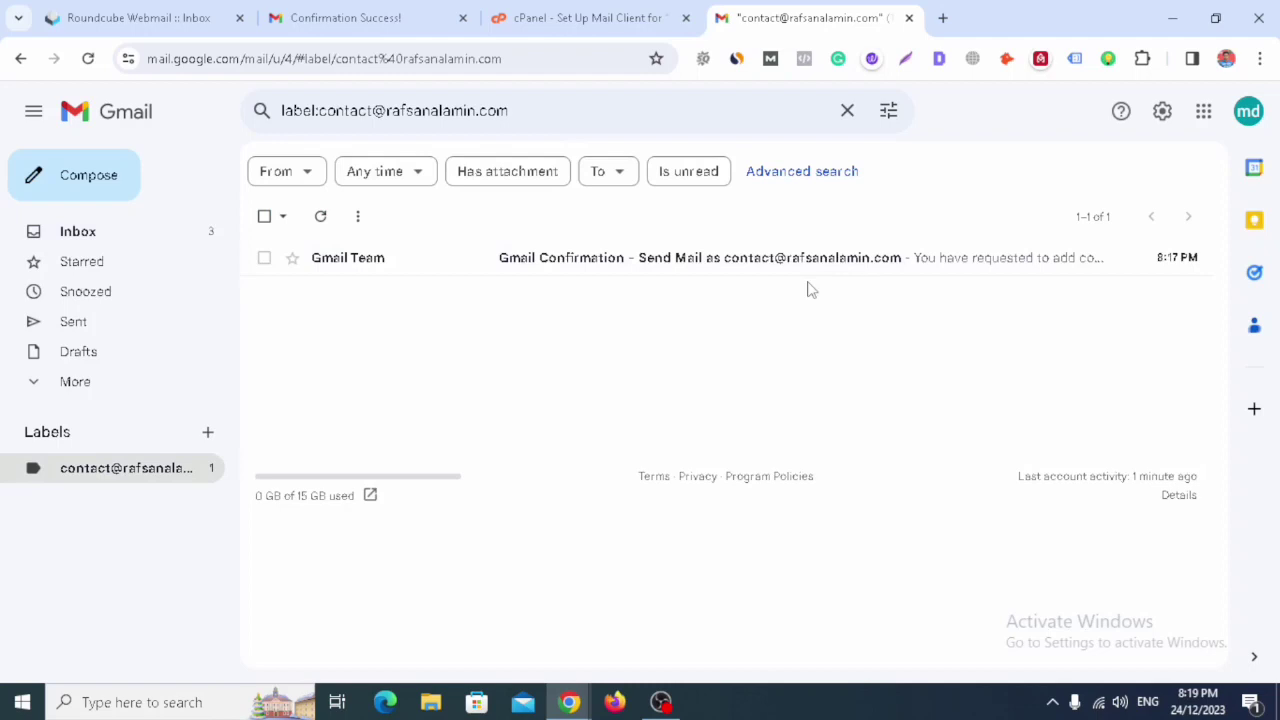
left_click(704, 268)
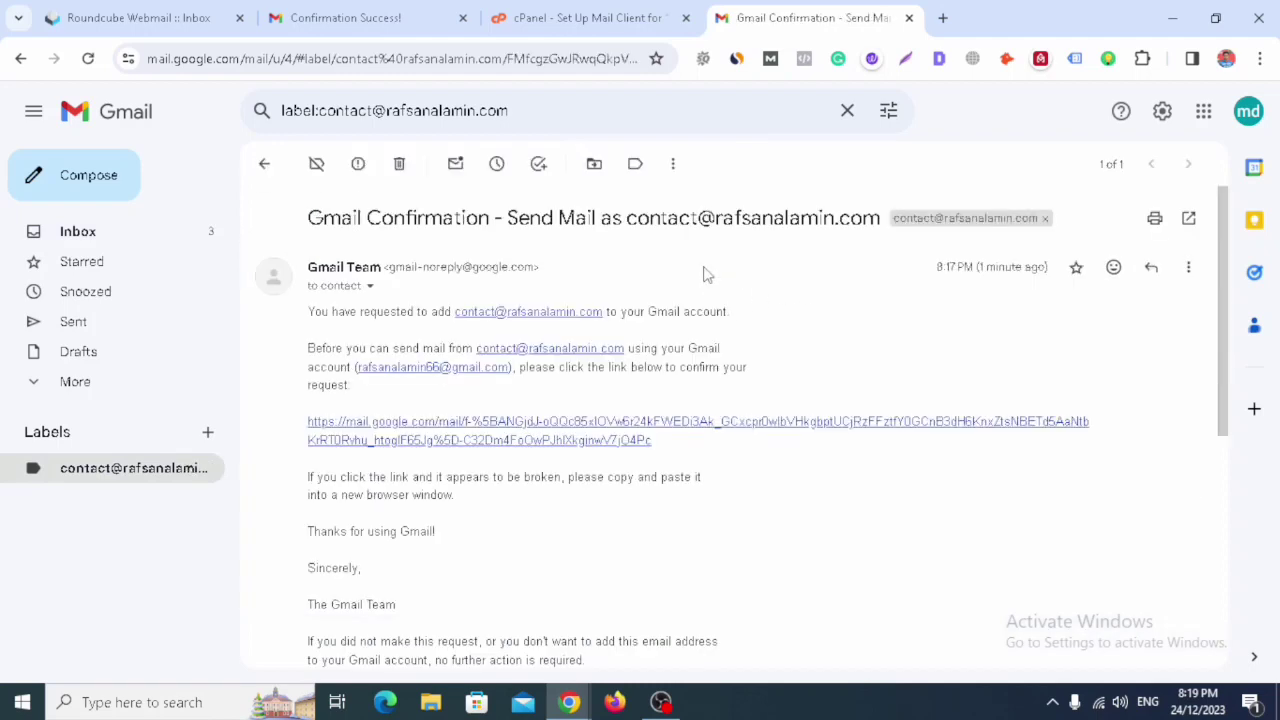
left_click(106, 231)
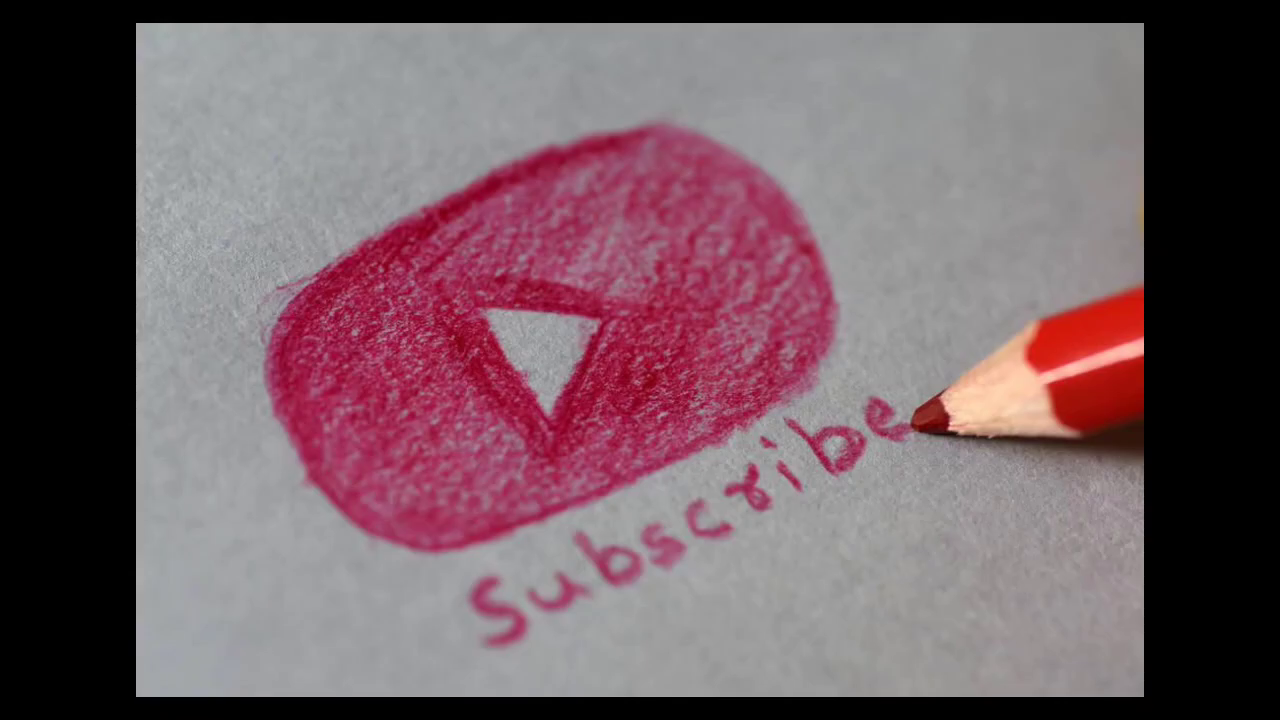